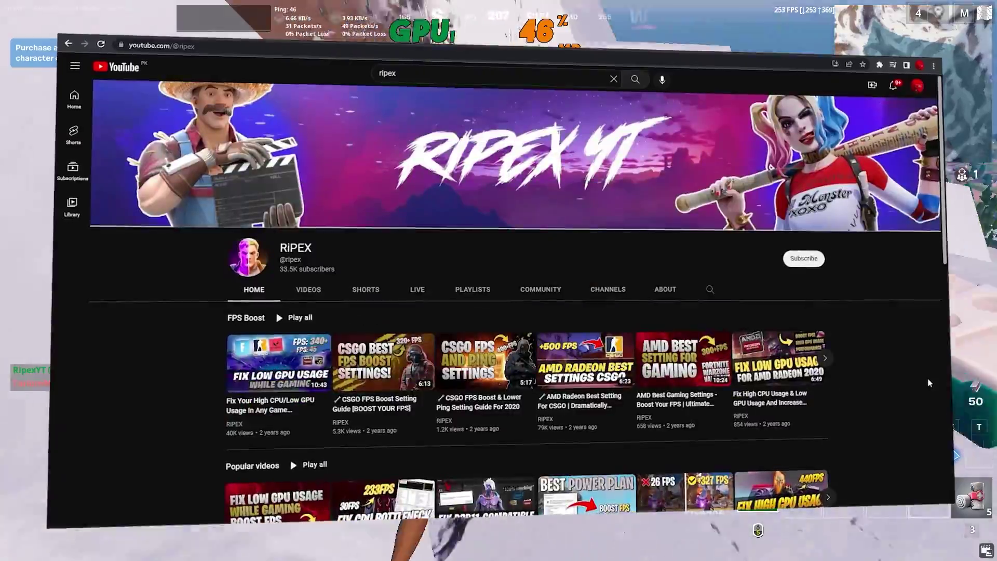
Step: Subscribe to the RiPEX YouTube channel and pick an option from its notification settings
click(804, 258)
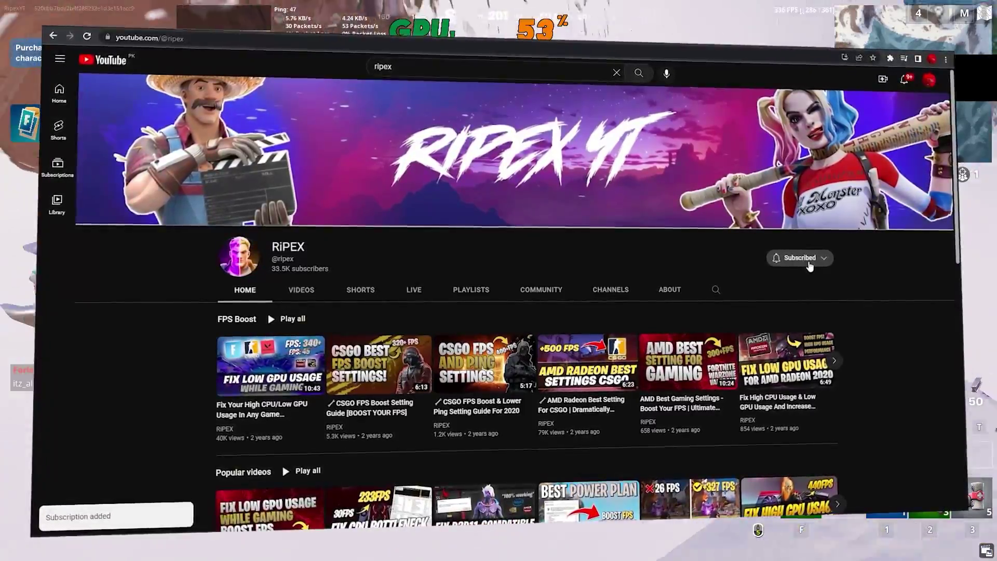
click(810, 265)
click(789, 280)
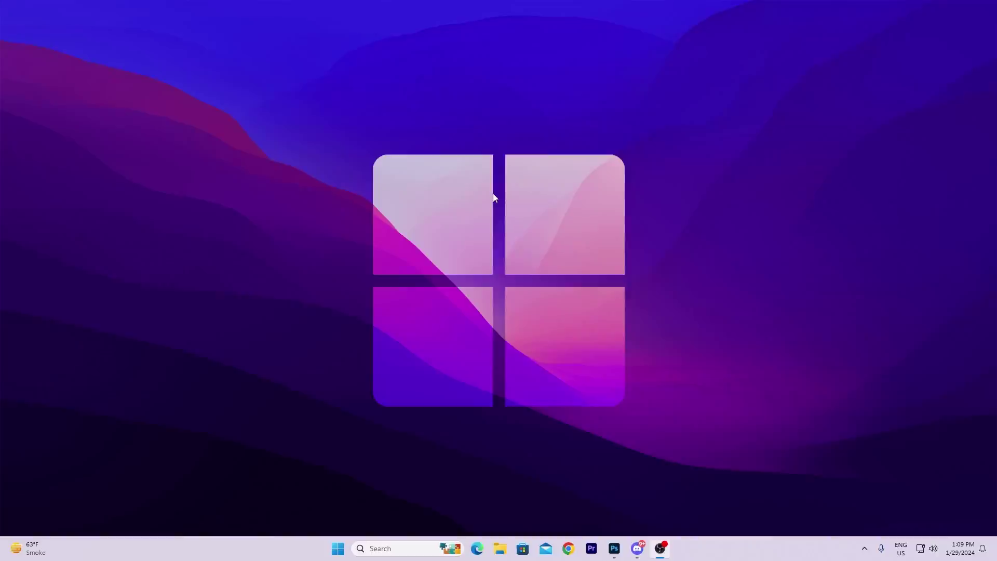
Step: Open the user's Temp folder in AppData\Local with the Windows Run command
key(super+r)
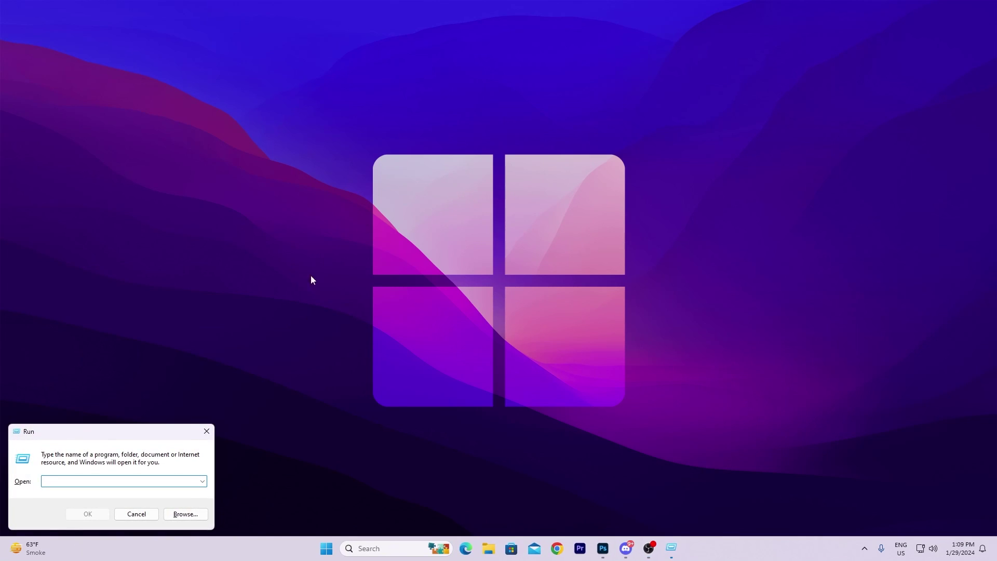
drag(114, 434, 548, 298)
text(%t)
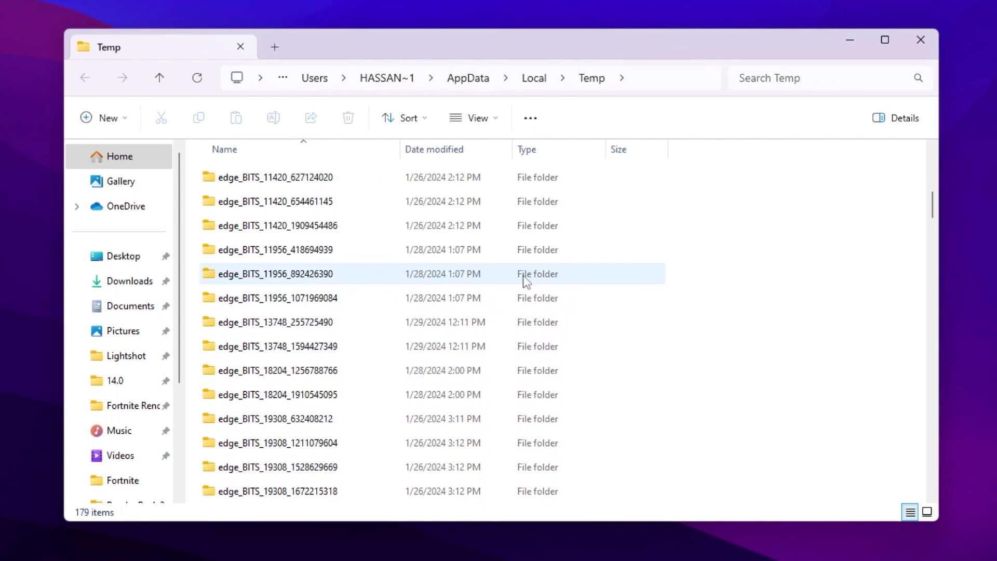
Step: Delete everything in the Temp folder, granting administrator permission for the WinSAT folder and cancelling at the in-use NGL folder
key(ctrl+a)
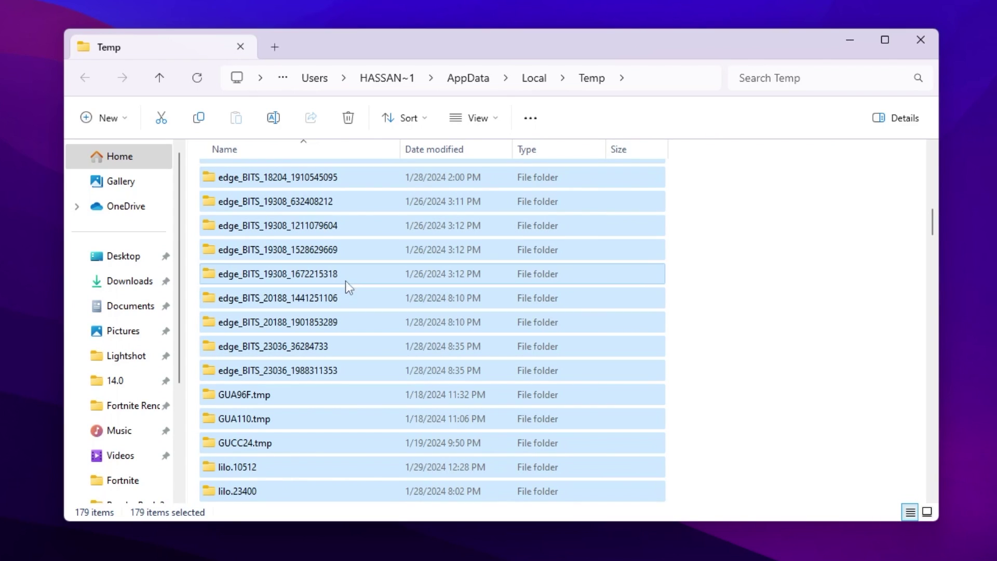
right_click(300, 249)
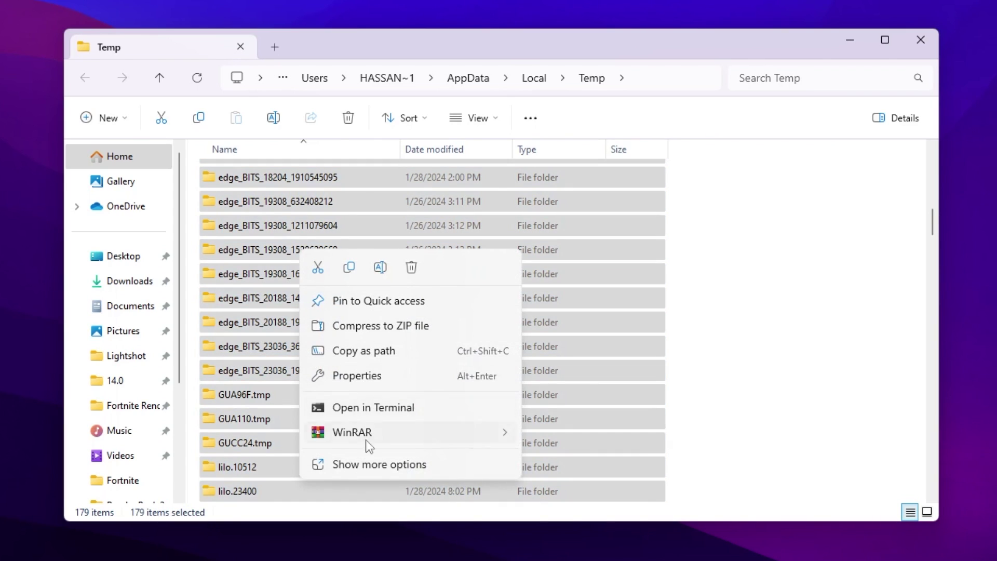
click(364, 468)
click(347, 470)
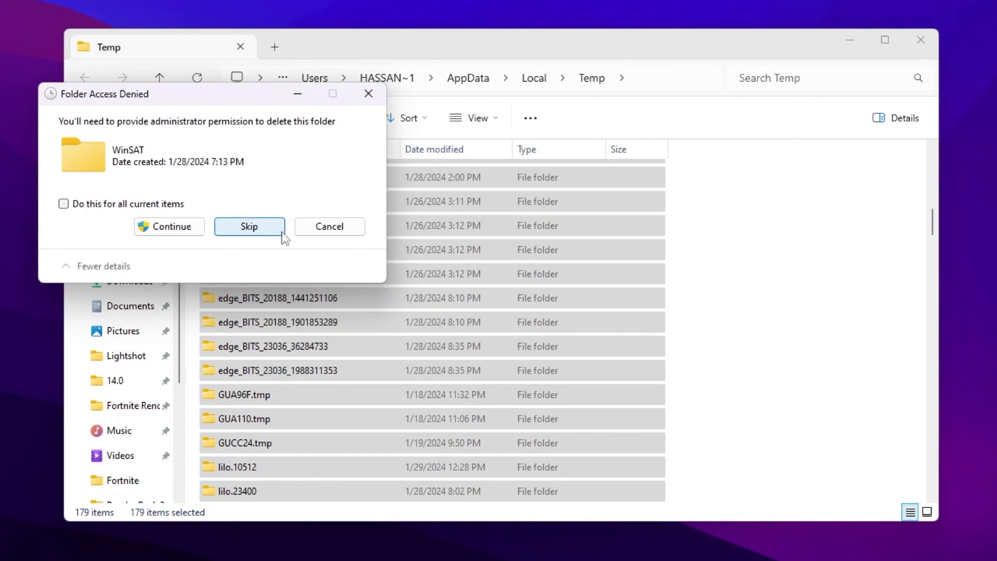
click(170, 233)
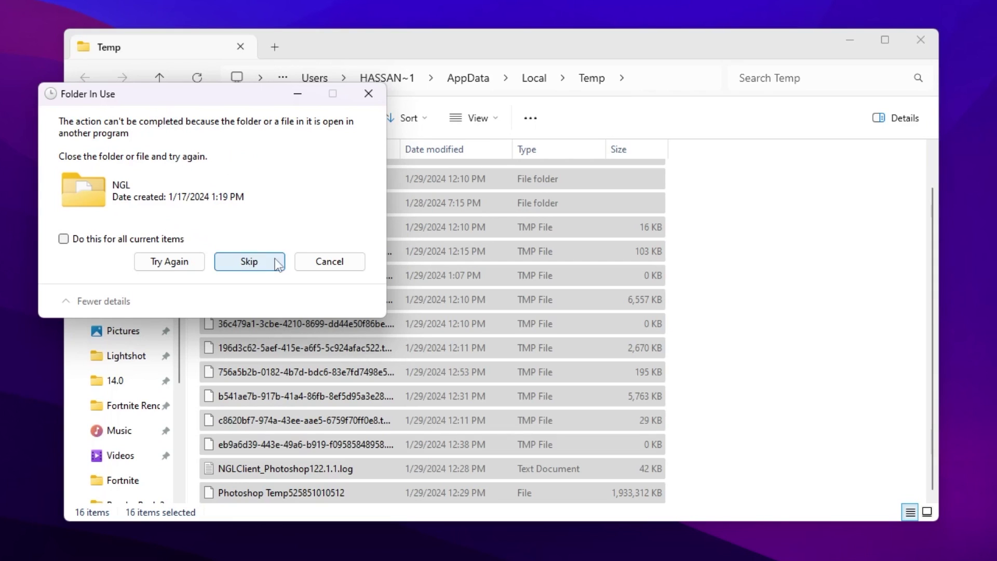
click(336, 264)
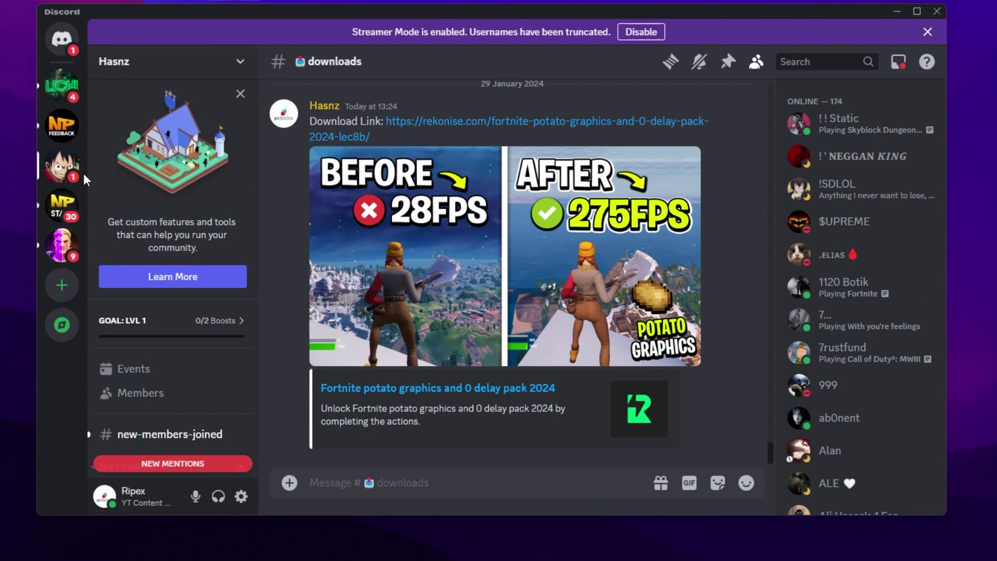
Step: Look through the Discord server's channels, minimise Discord and view the available actions for the Fortnite Potato Graphics & 0 Delay.rar archive
scroll(104, 333, down, 5)
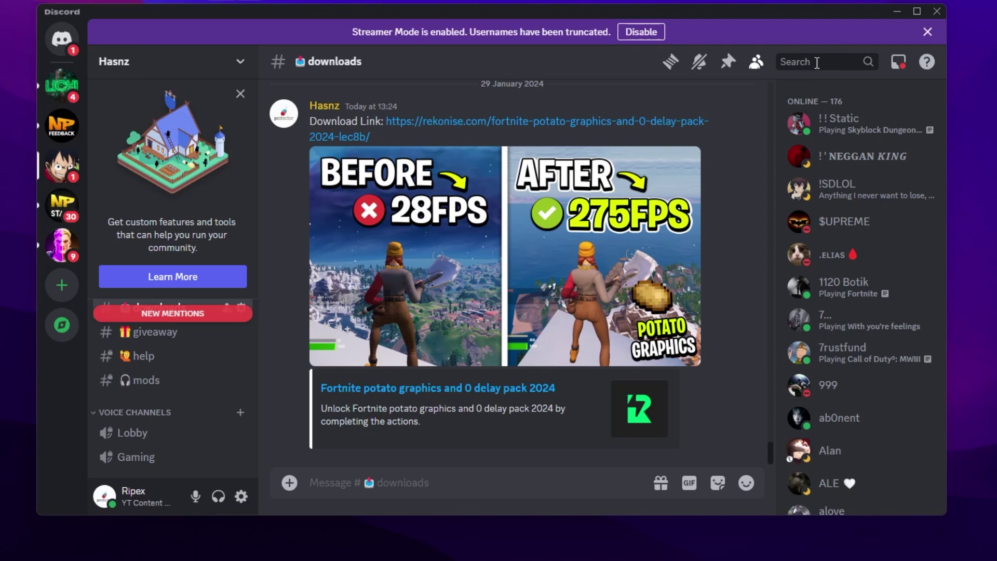
click(897, 12)
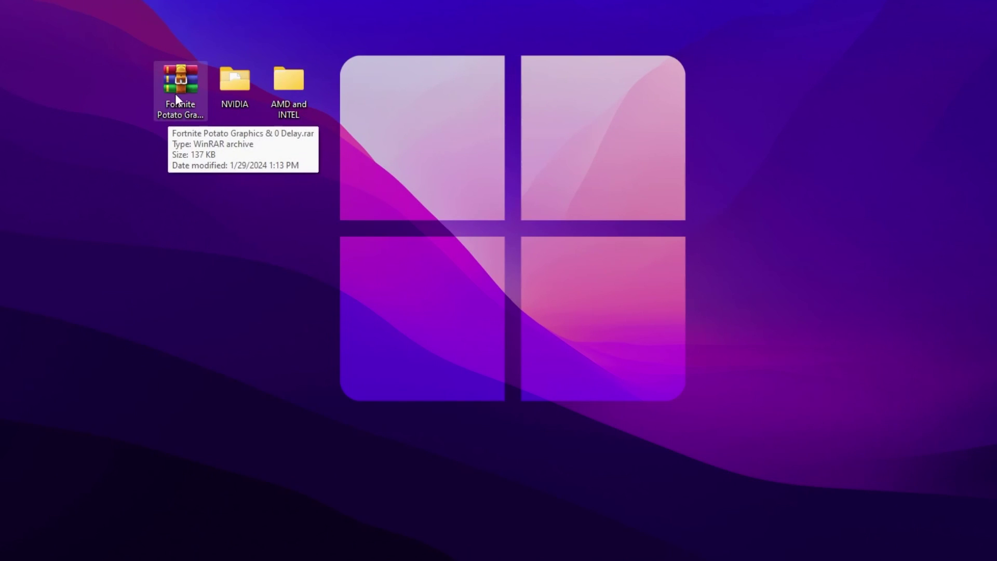
right_click(172, 99)
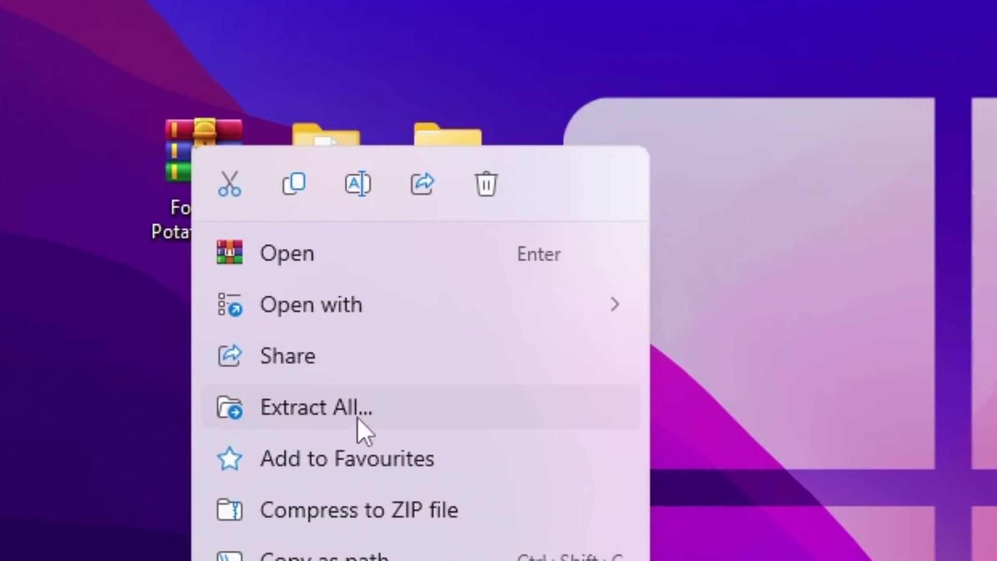
click(783, 282)
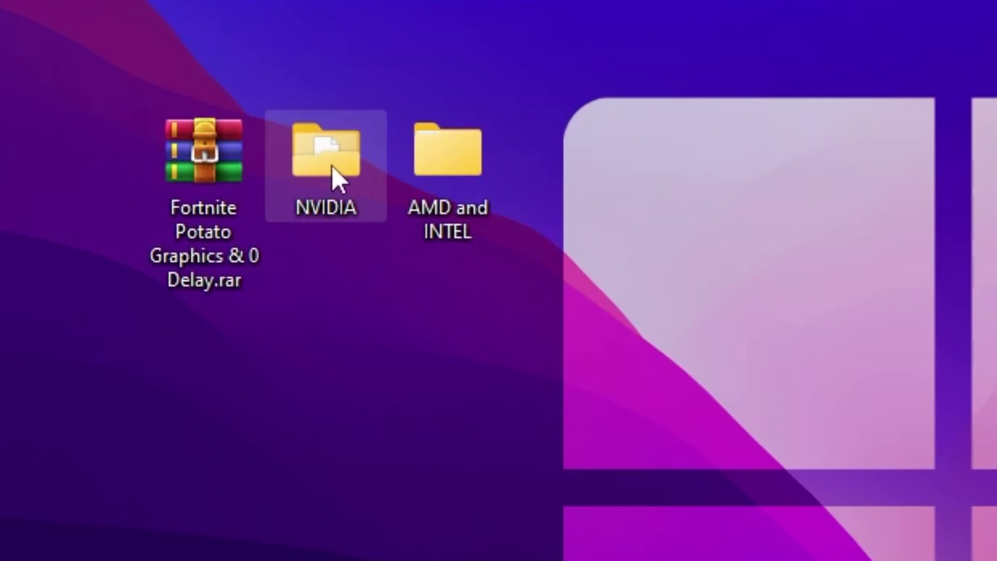
Step: Open the nvidiaProfileInspector folder inside the NVIDIA folder on the desktop
mouse_move(398, 180)
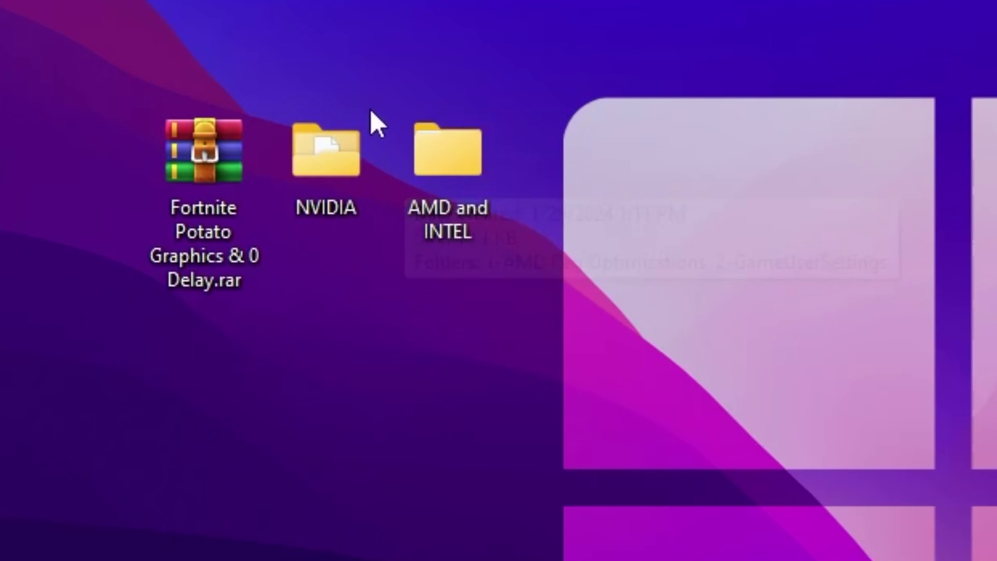
double_click(330, 145)
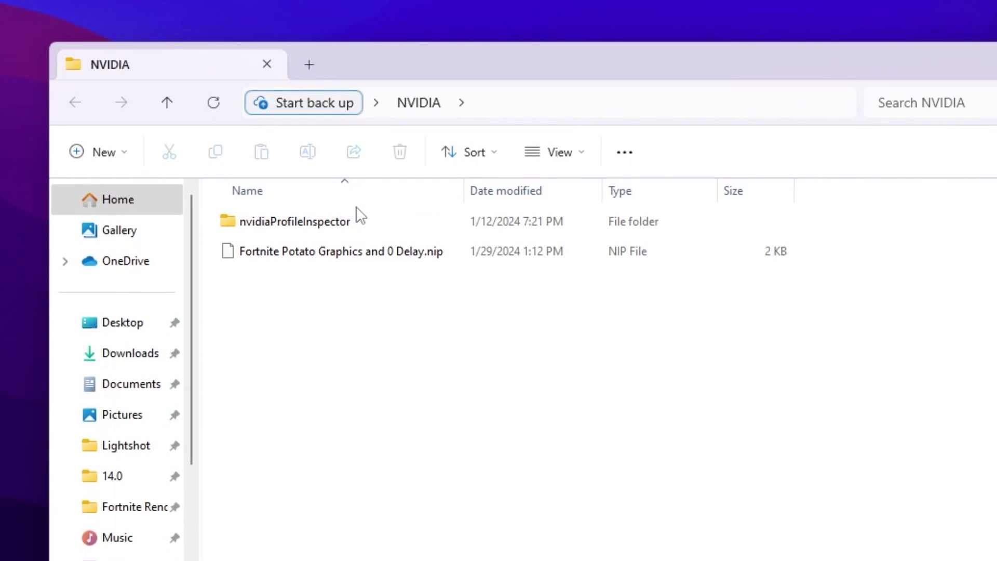
mouse_move(256, 262)
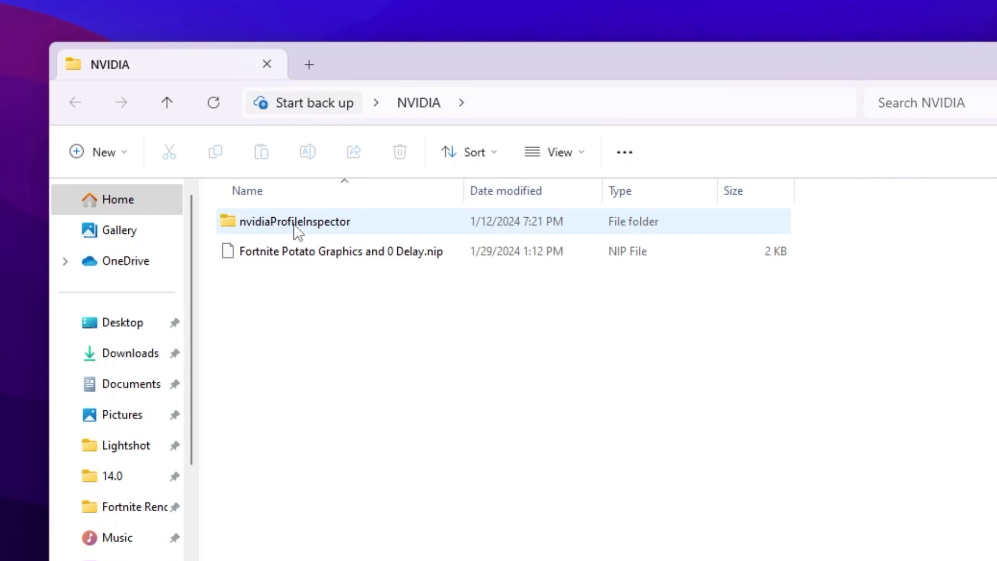
mouse_move(334, 233)
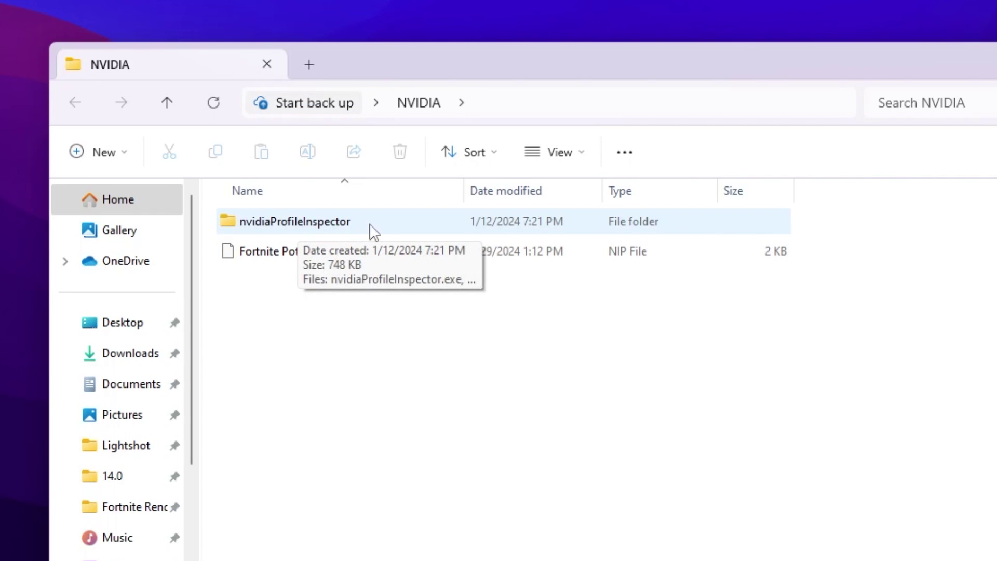
double_click(333, 224)
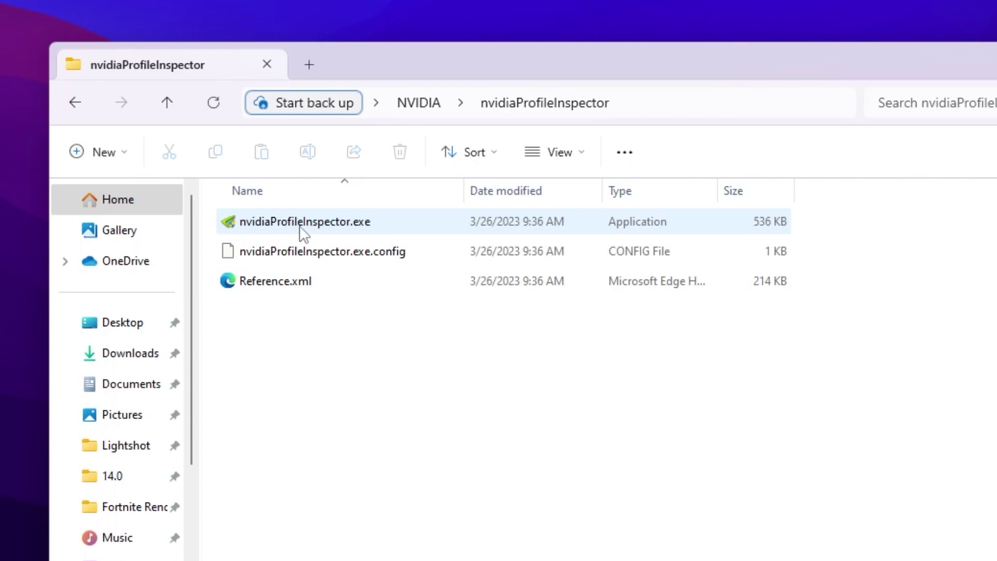
Step: Launch nvidiaProfileInspector.exe and allow it to make changes to the device
mouse_move(334, 228)
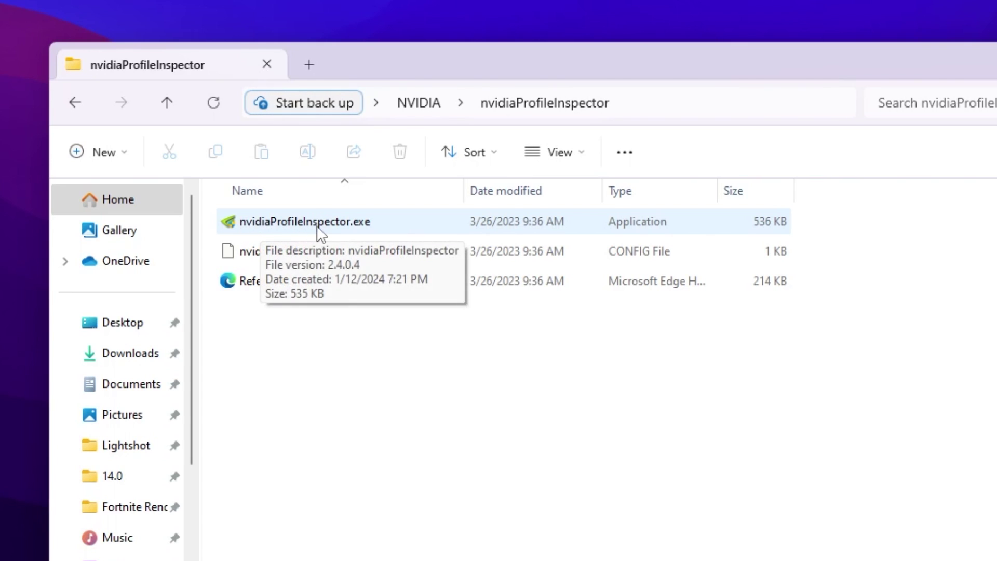
click(275, 227)
double_click(276, 227)
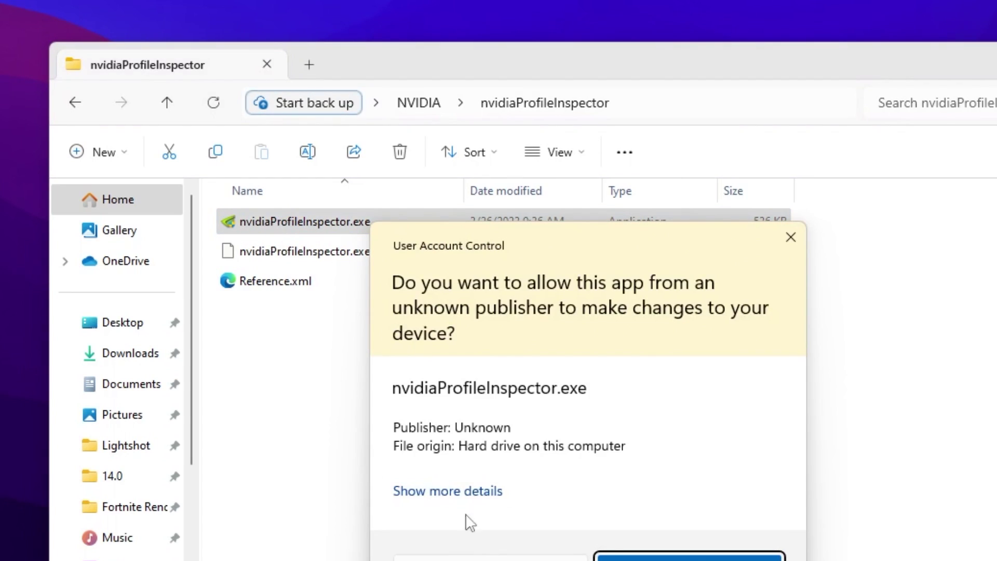
click(690, 556)
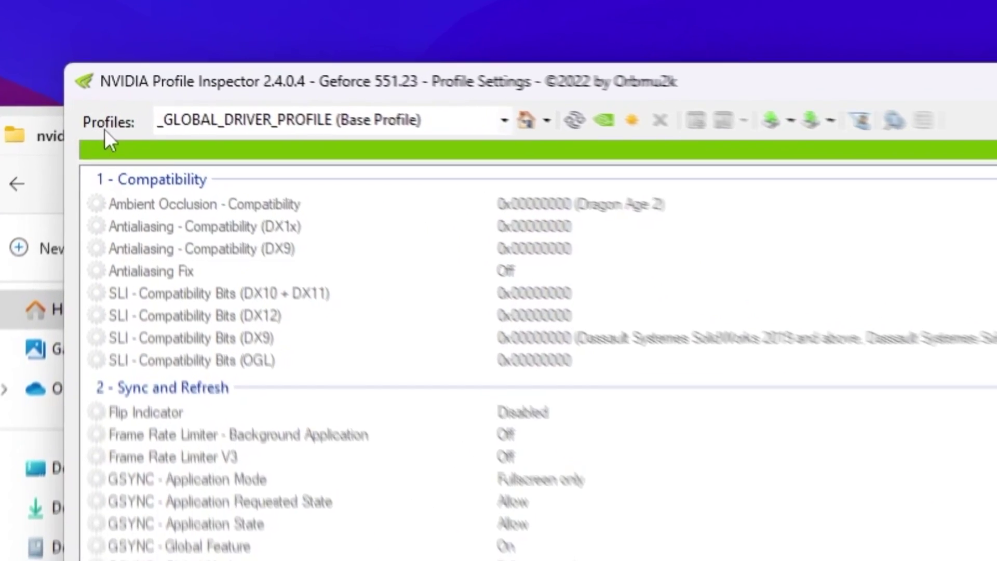
Step: Find the Fortnite profile with the search text "fort" and load its settings
click(155, 69)
text(fort)
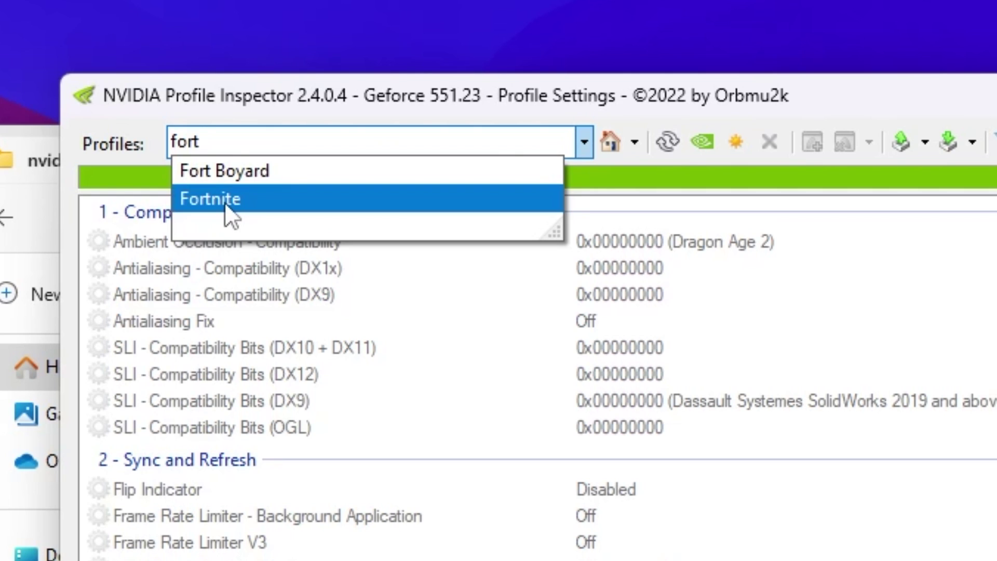
click(226, 206)
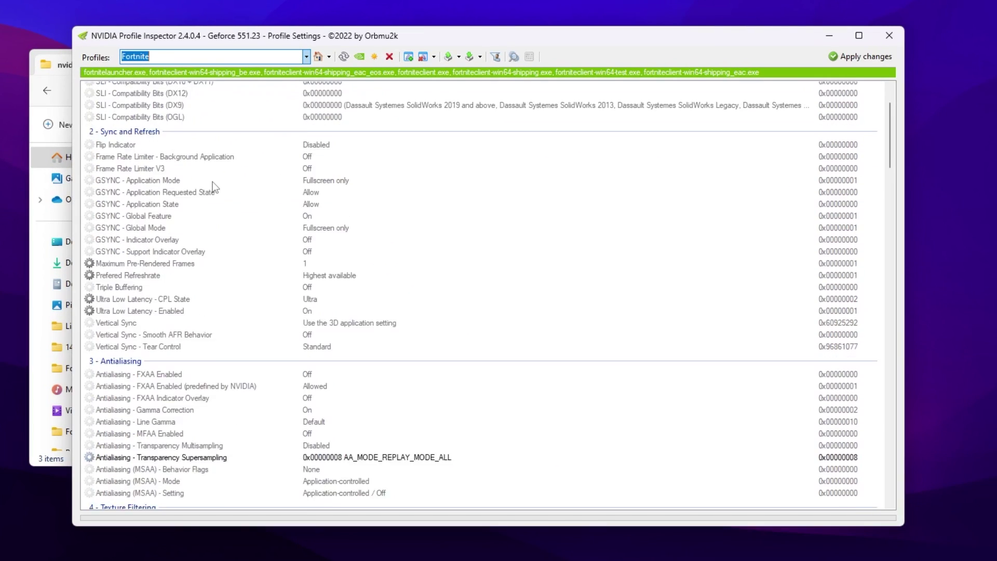
scroll(211, 193, down, 3)
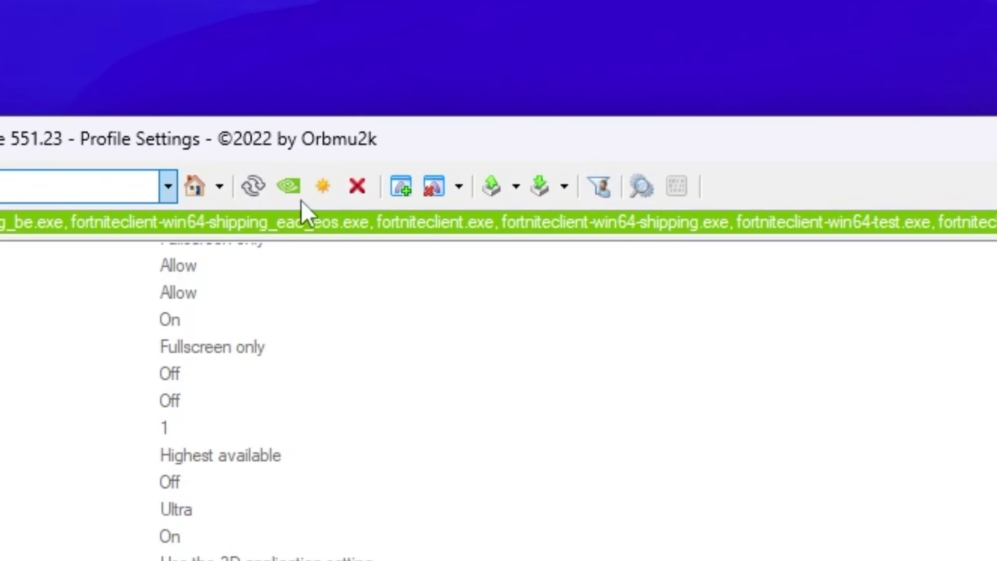
Step: Import the profile file Fortnite Potato Graphics and 0 Delay.nip from the desktop's NVIDIA folder
click(541, 189)
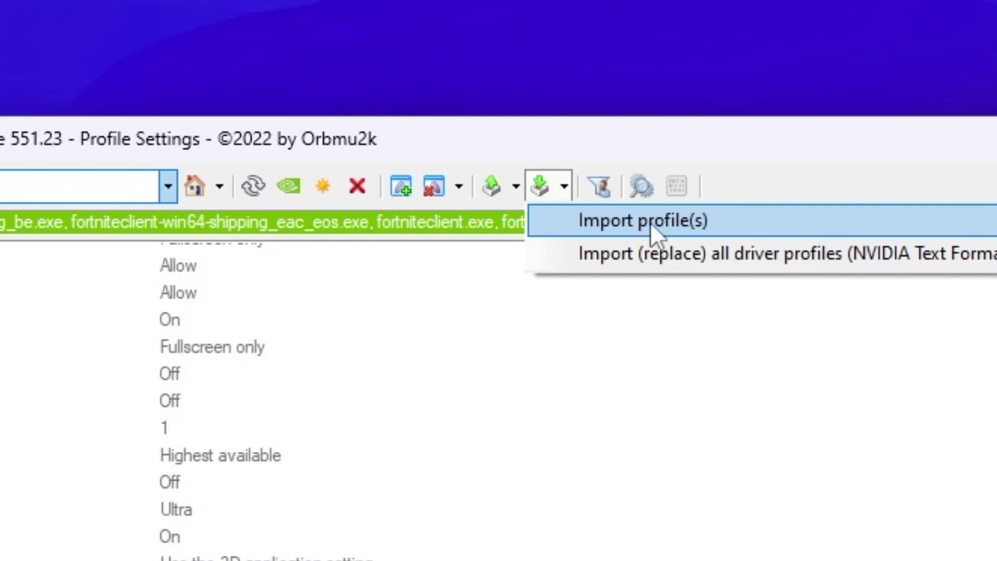
click(699, 221)
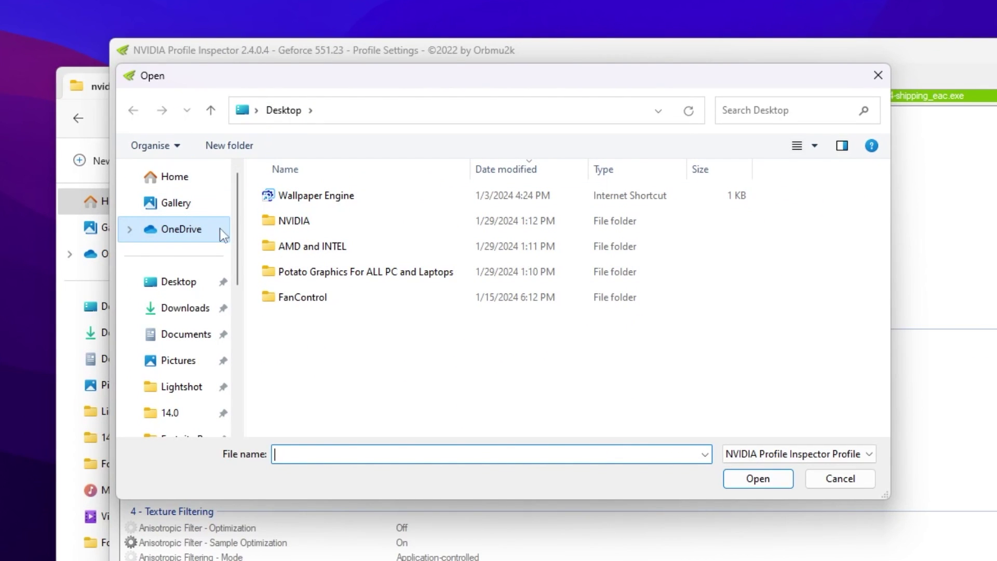
double_click(294, 221)
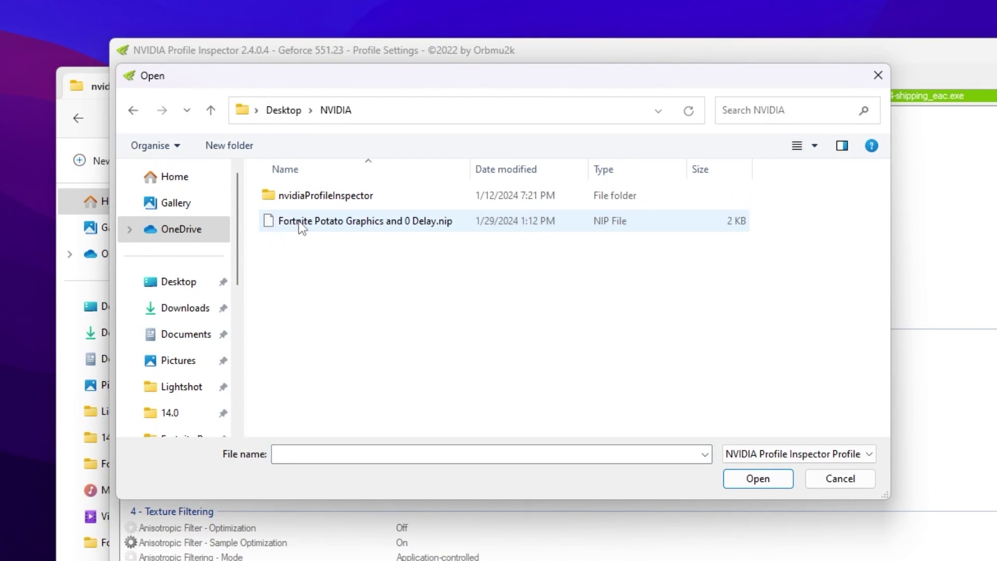
click(325, 227)
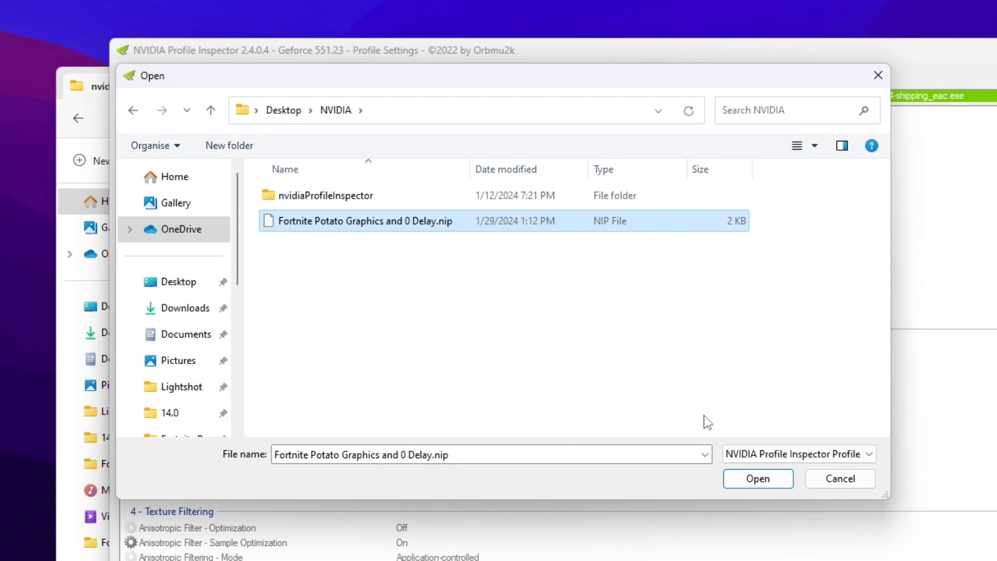
key(Return)
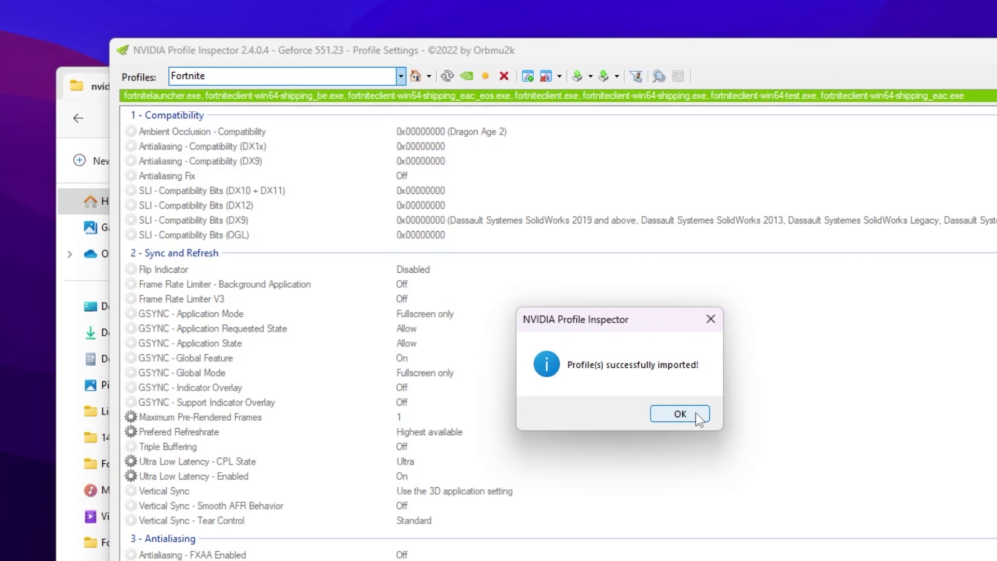
click(680, 413)
Step: Set Texture Filtering - LOD Bias (DX) to +1.0000 in the Fortnite profile
scroll(444, 311, down, 9)
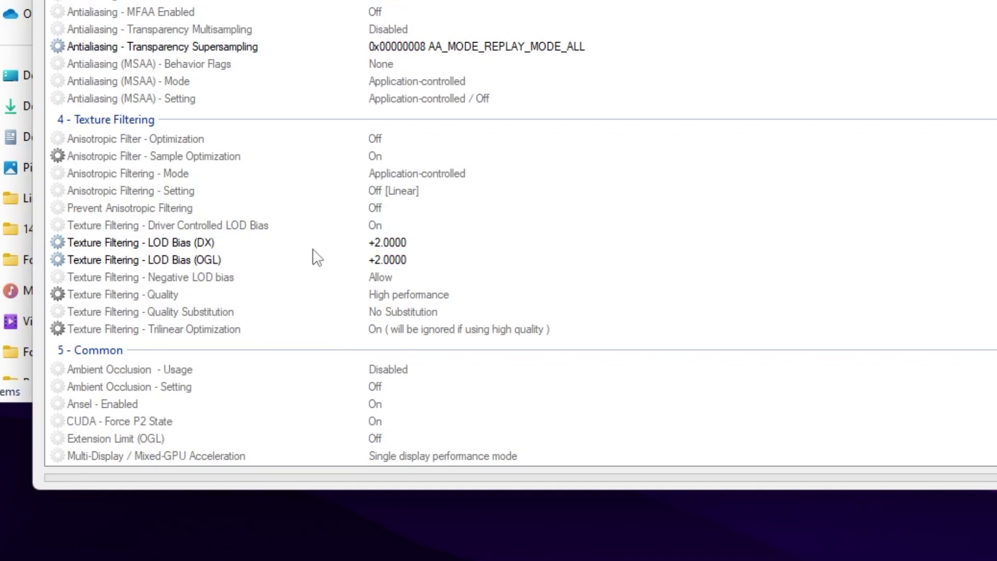
click(427, 248)
click(427, 248)
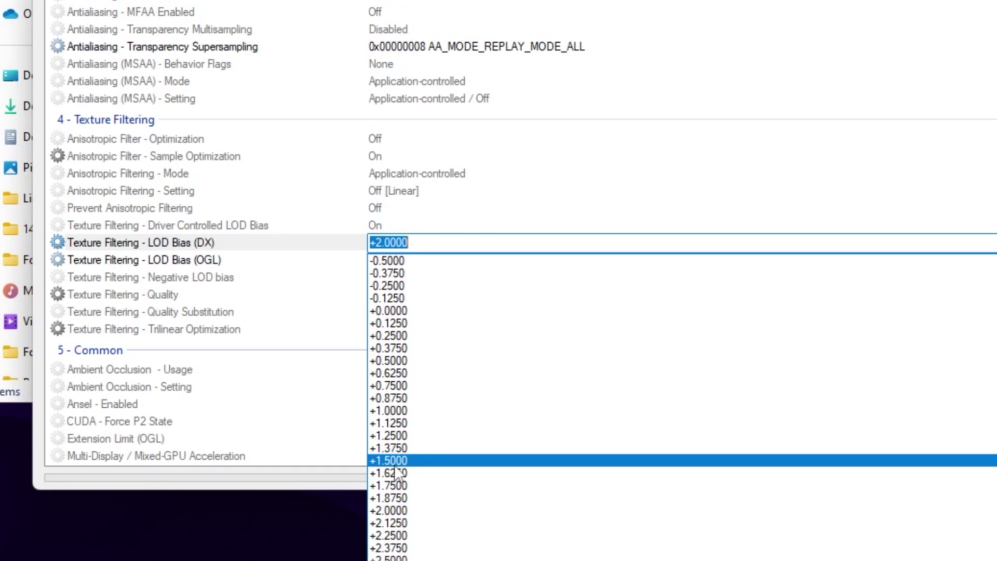
click(394, 409)
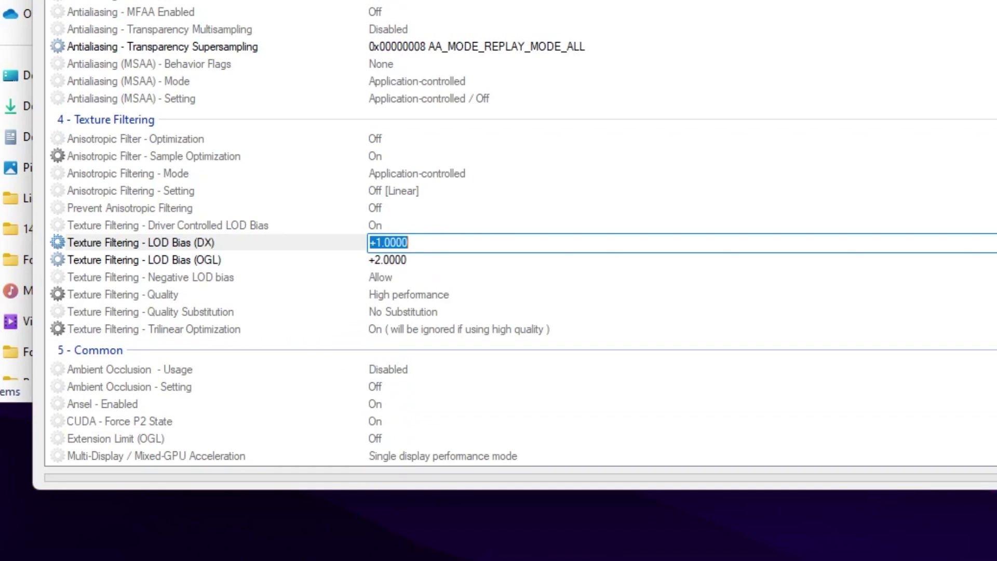
Step: Set Texture Filtering - LOD Bias (OGL) to +1.0000 in the Fortnite profile
click(387, 260)
click(992, 260)
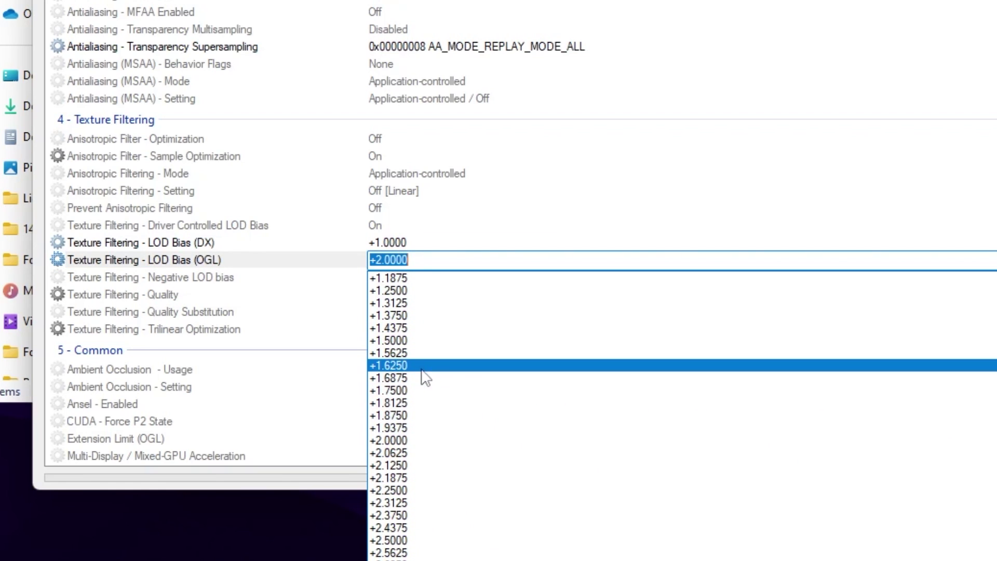
scroll(415, 348, up, 2)
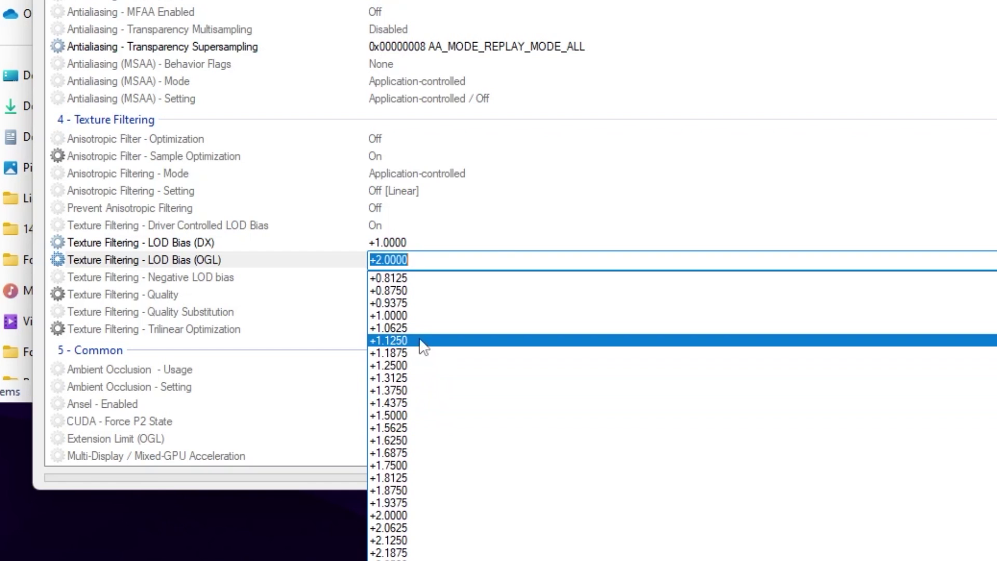
click(392, 315)
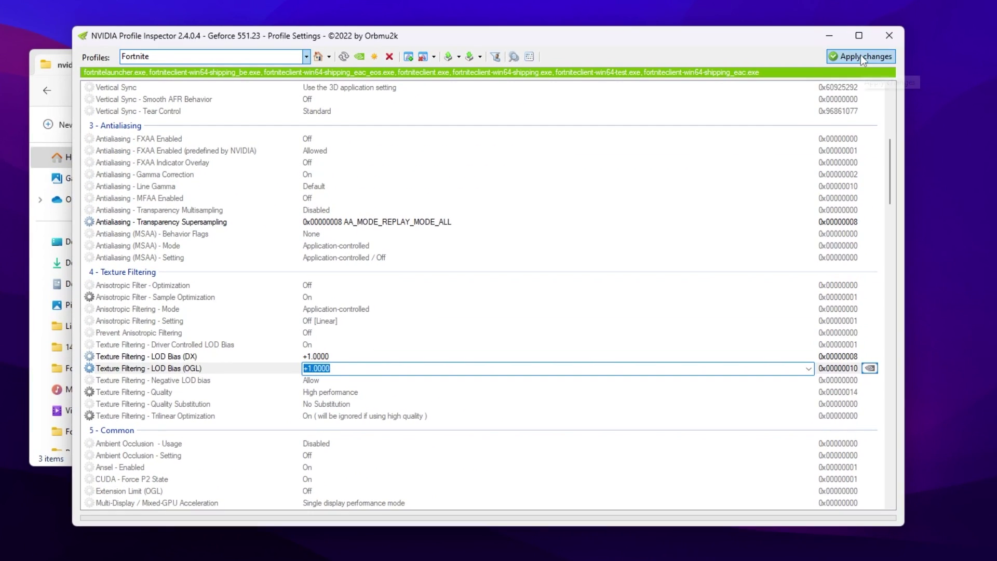
Step: Open the 1-AMD Reg Optimizations folder inside the desktop's AMD and INTEL folder
click(862, 56)
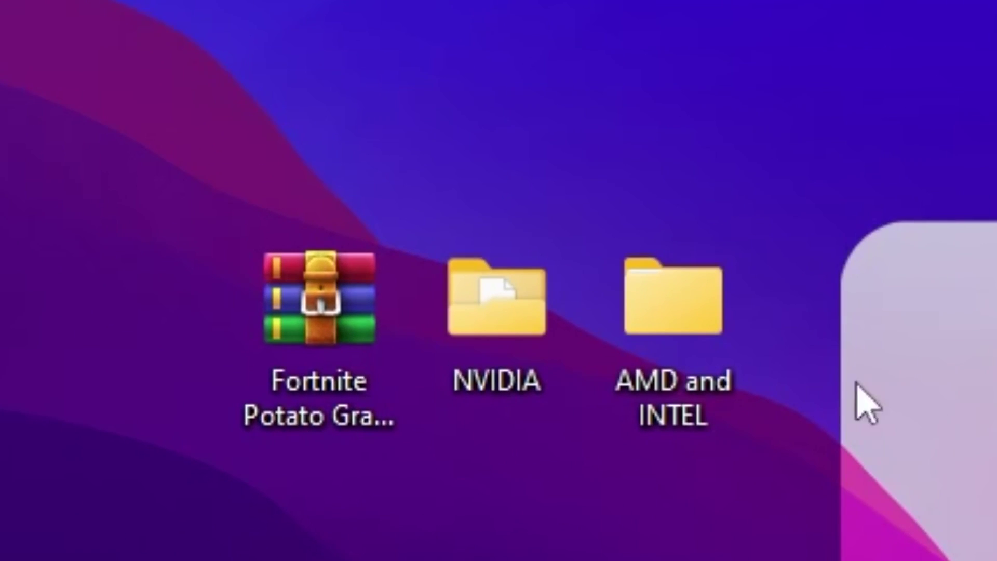
double_click(696, 301)
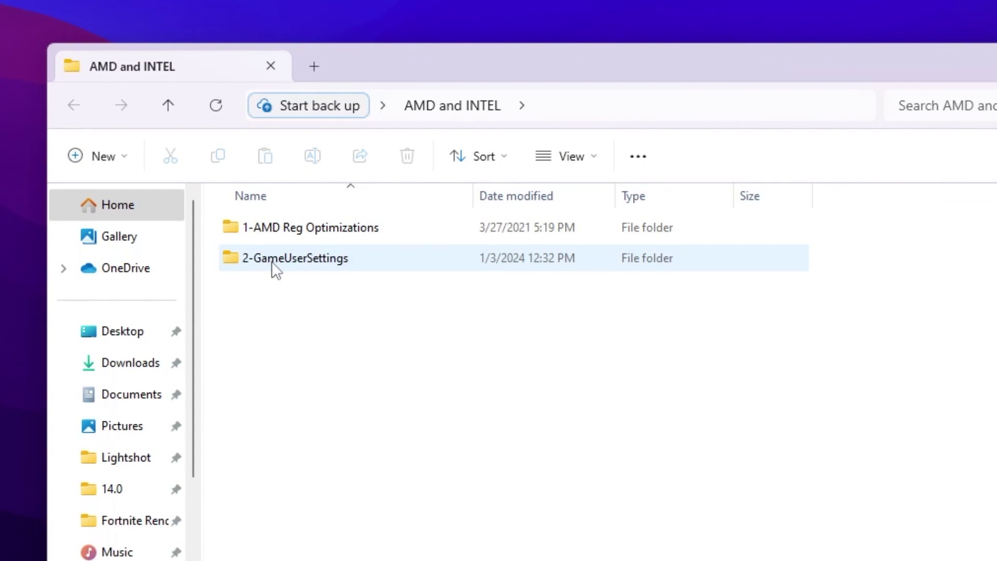
mouse_move(273, 263)
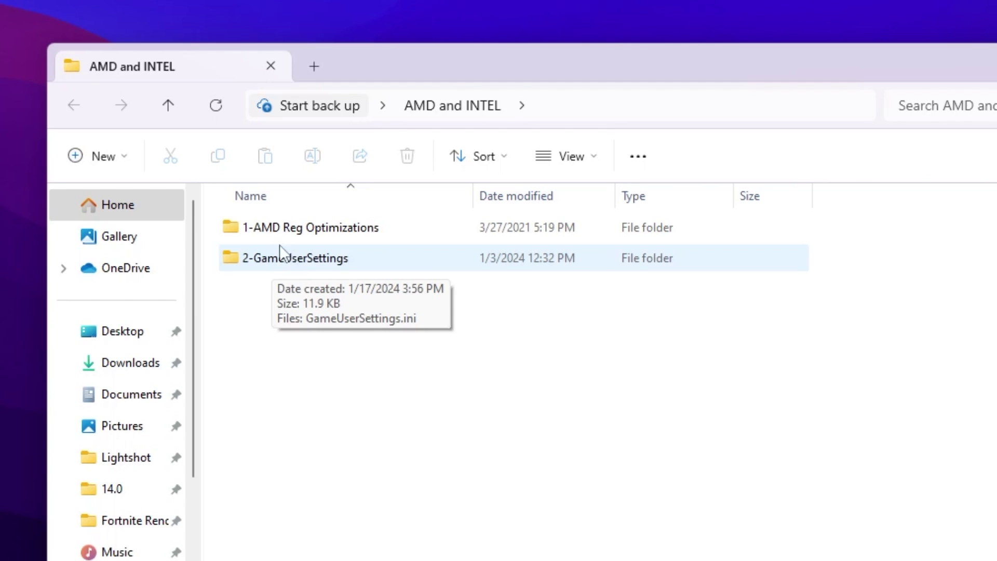
double_click(343, 227)
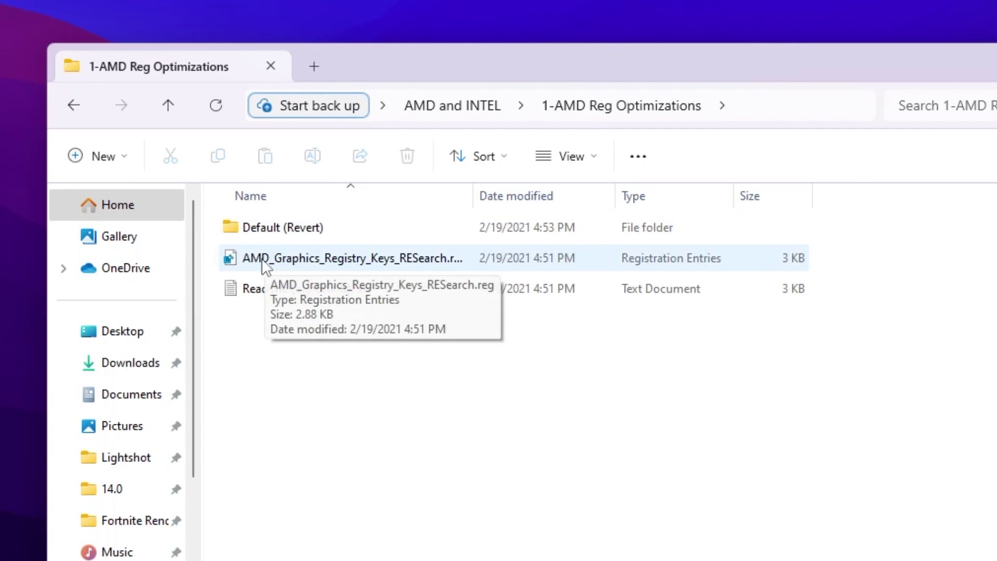
Step: Open AMD_Graphics_Registry_Keys_RESearch.reg for editing in Notepad, review its registry entries, and close it
right_click(365, 262)
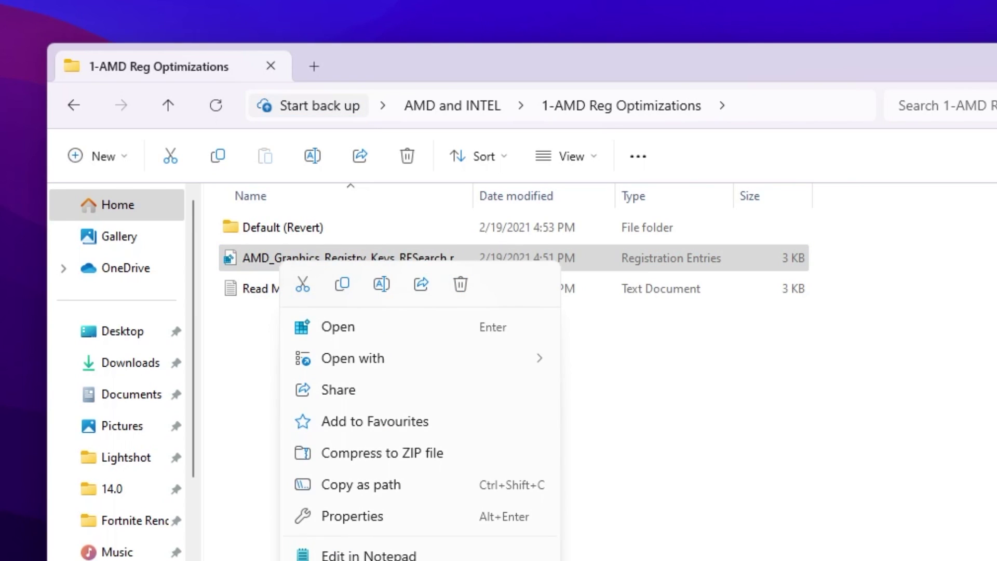
key(shift+F10)
click(326, 298)
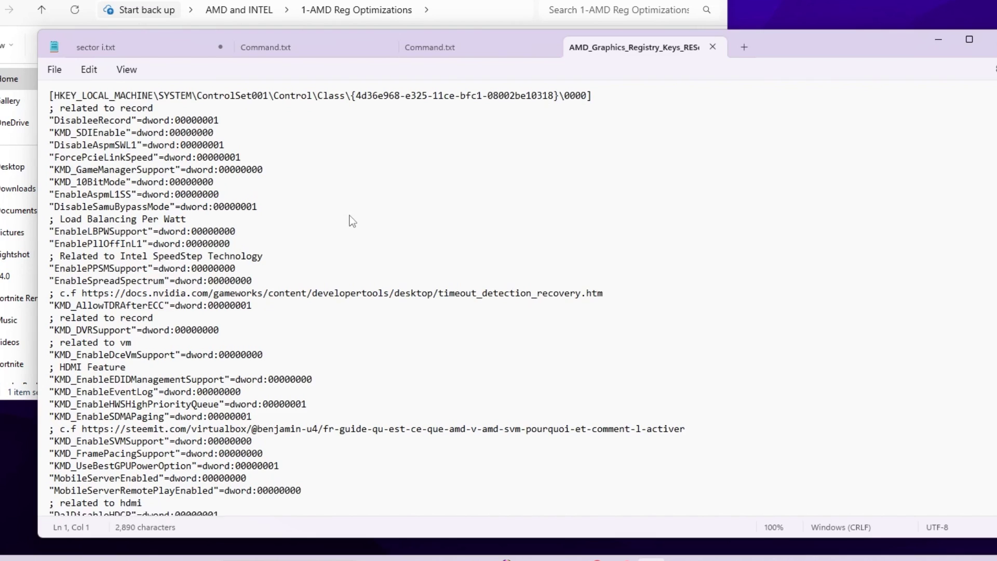
scroll(349, 219, down, 3)
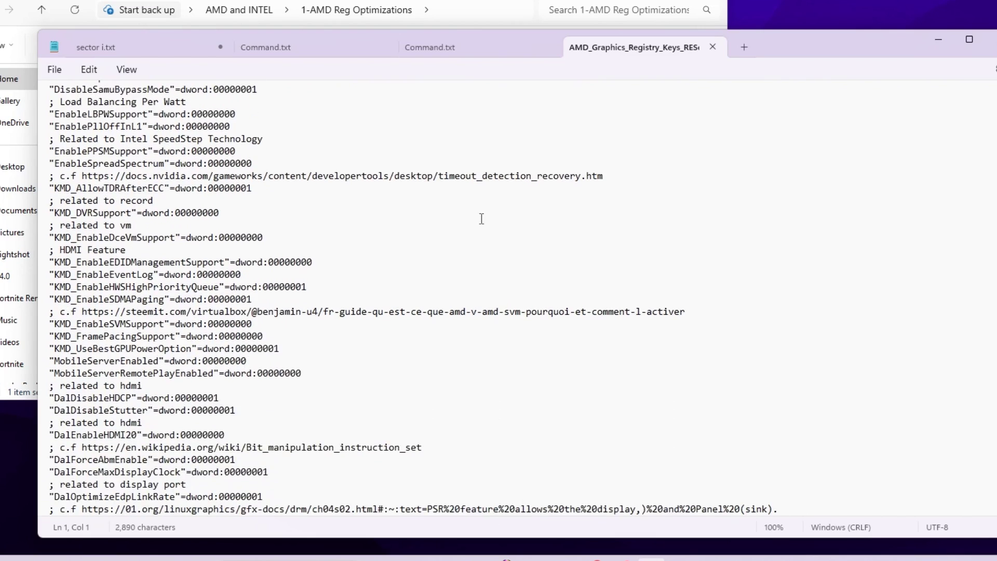
scroll(481, 217, up, 4)
scroll(363, 229, down, 9)
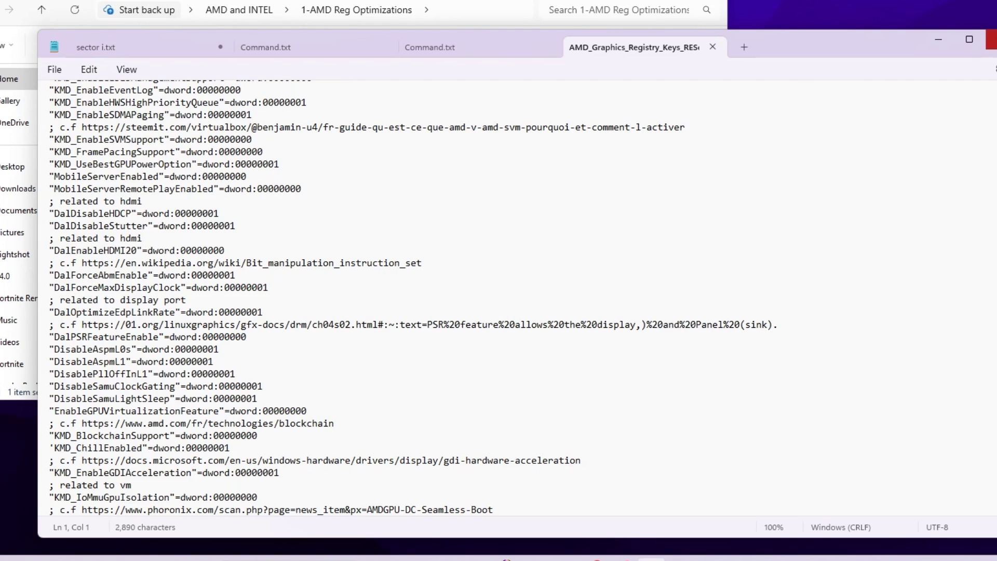
click(992, 39)
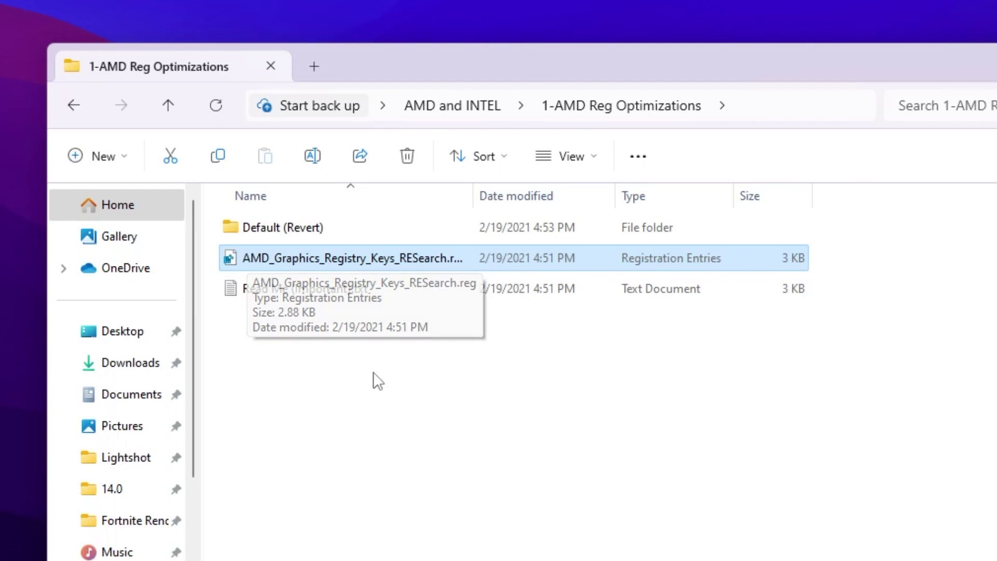
Step: Copy GameUserSettings.ini from the 2-GameUserSettings folder inside AMD and INTEL
key(alt+Left)
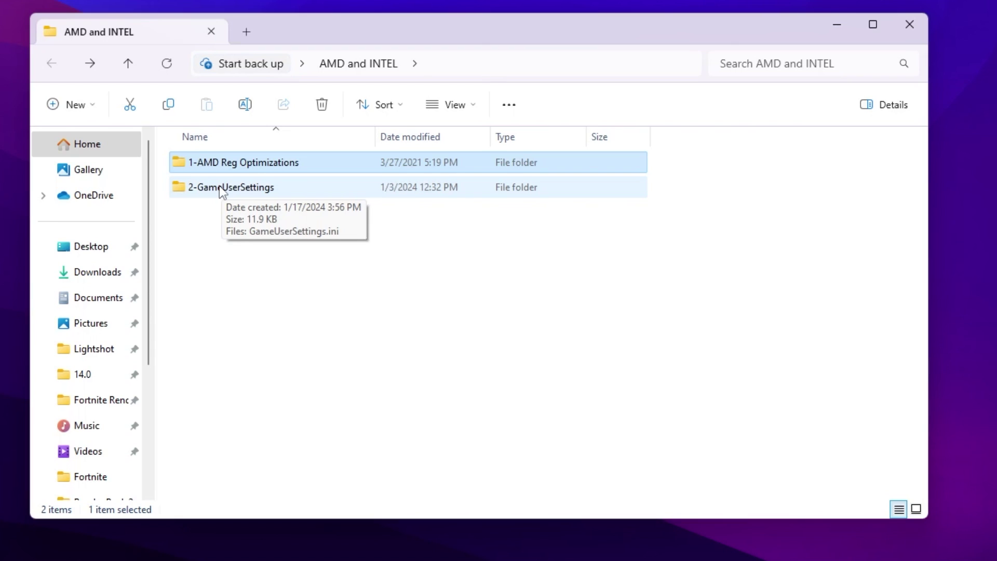
double_click(222, 188)
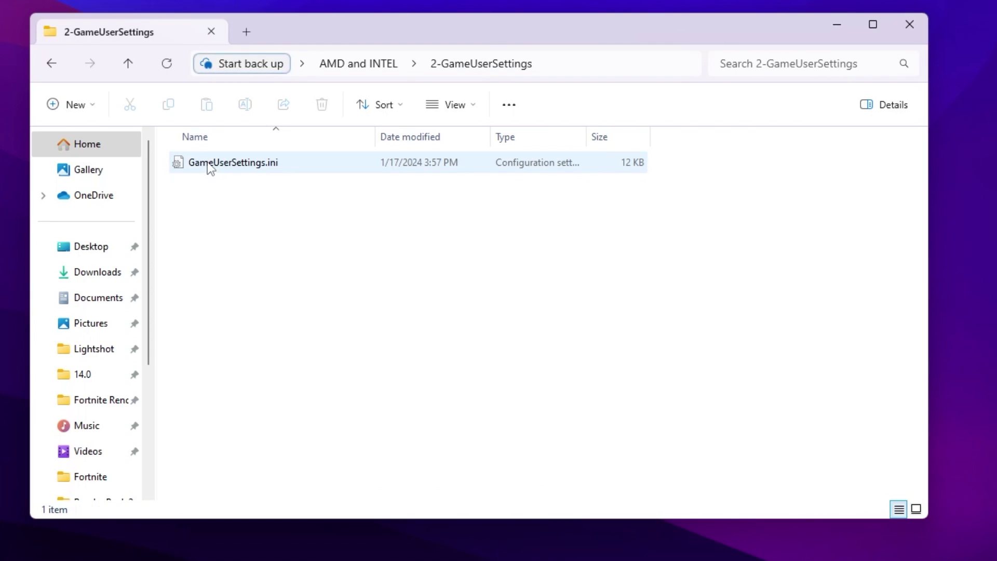
right_click(208, 163)
click(279, 486)
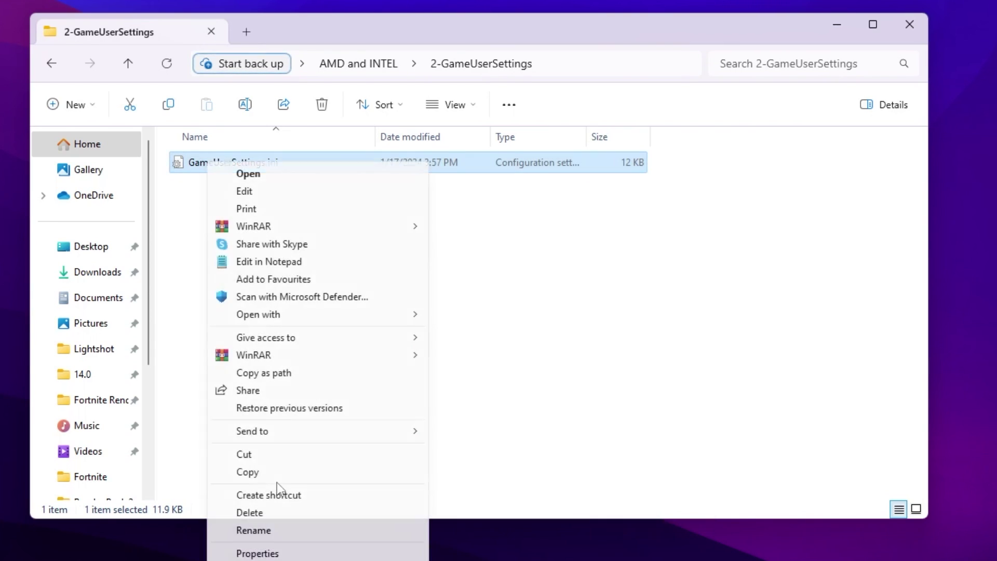
click(247, 472)
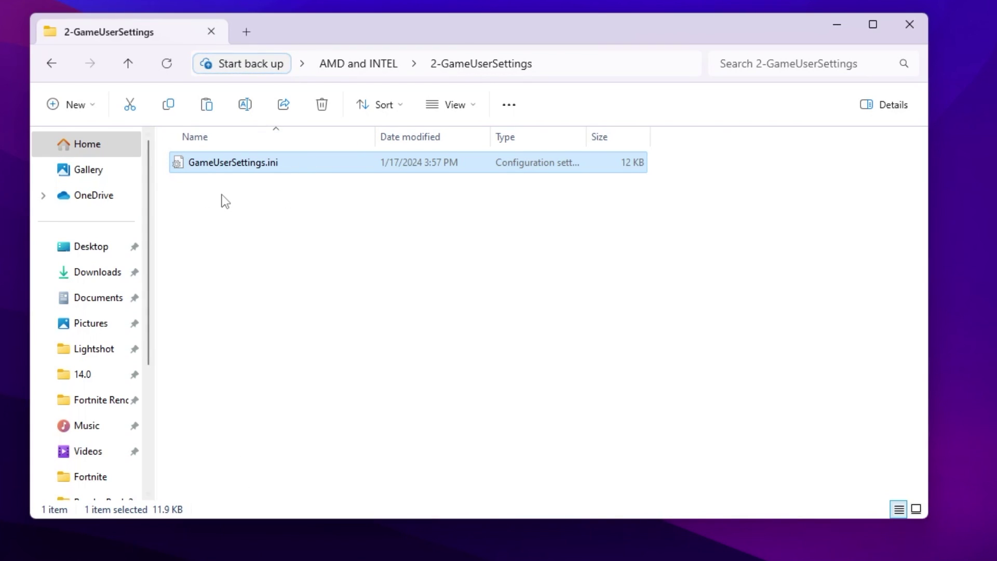
Step: Open the local application data folder from the Run dialog with %localappdata%
key(super+r)
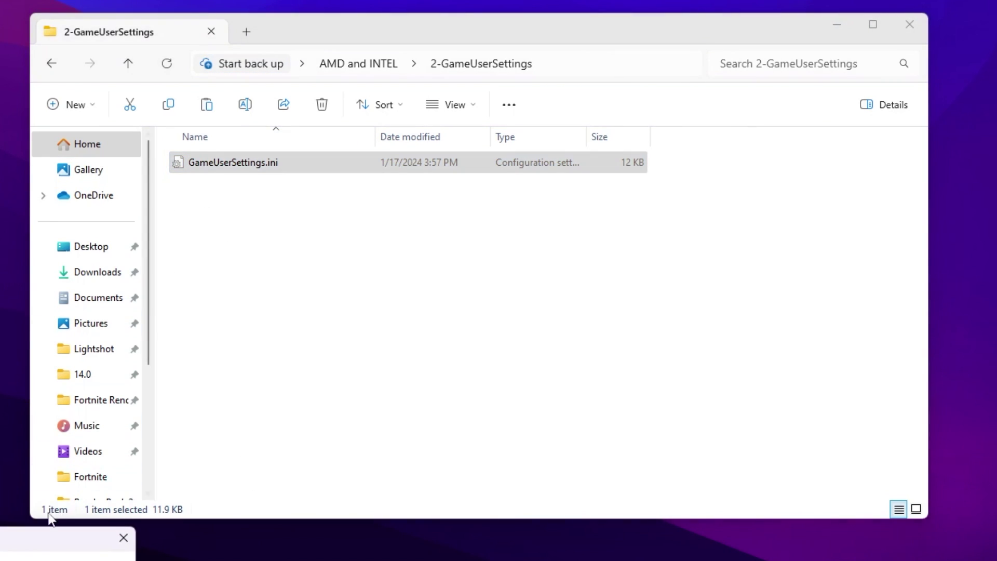
drag(259, 429, 464, 278)
text(%)
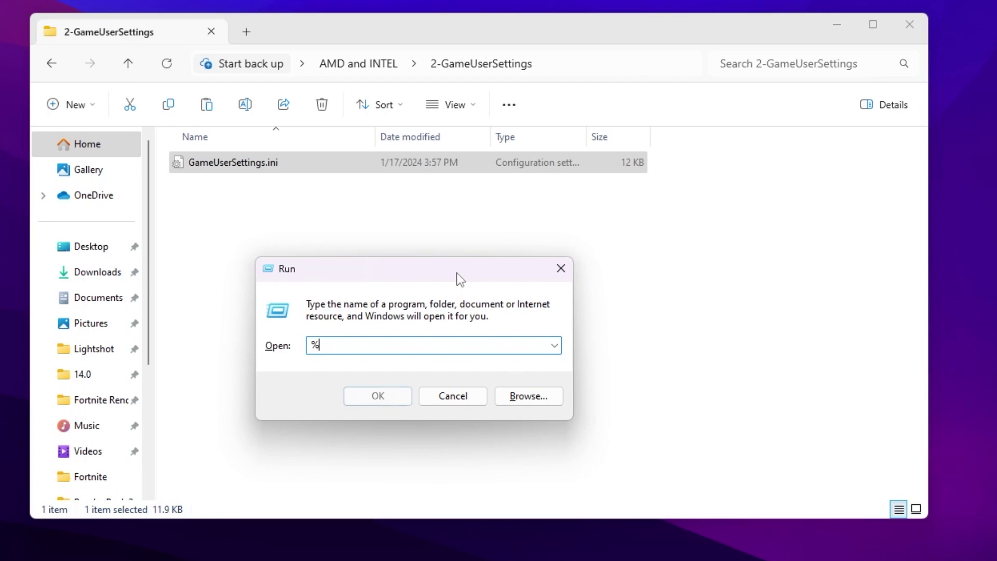
text(localappdata%)
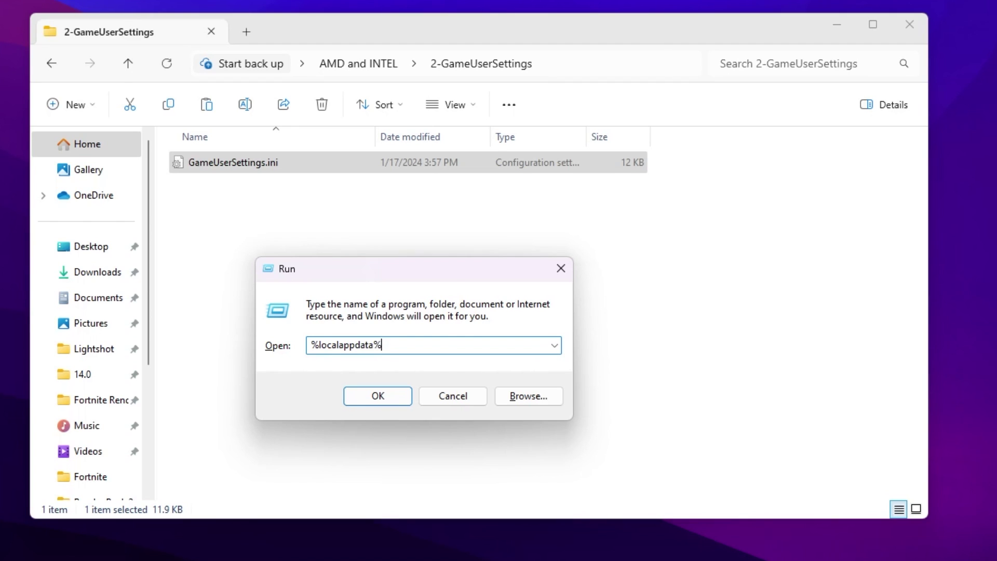
key(Return)
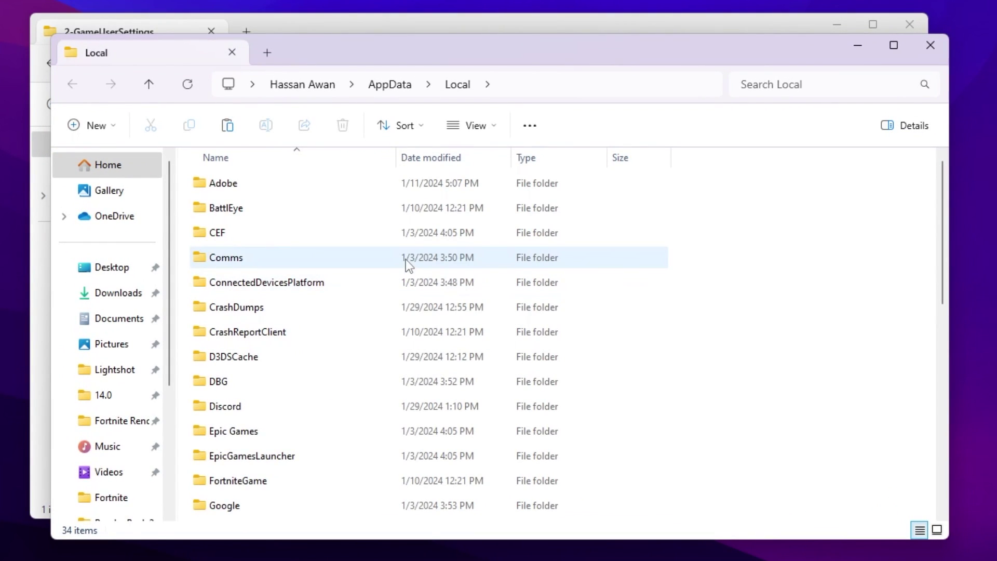
Step: Go to the FortniteGame\Saved\Config\WindowsClient folder
scroll(394, 291, down, 2)
double_click(244, 337)
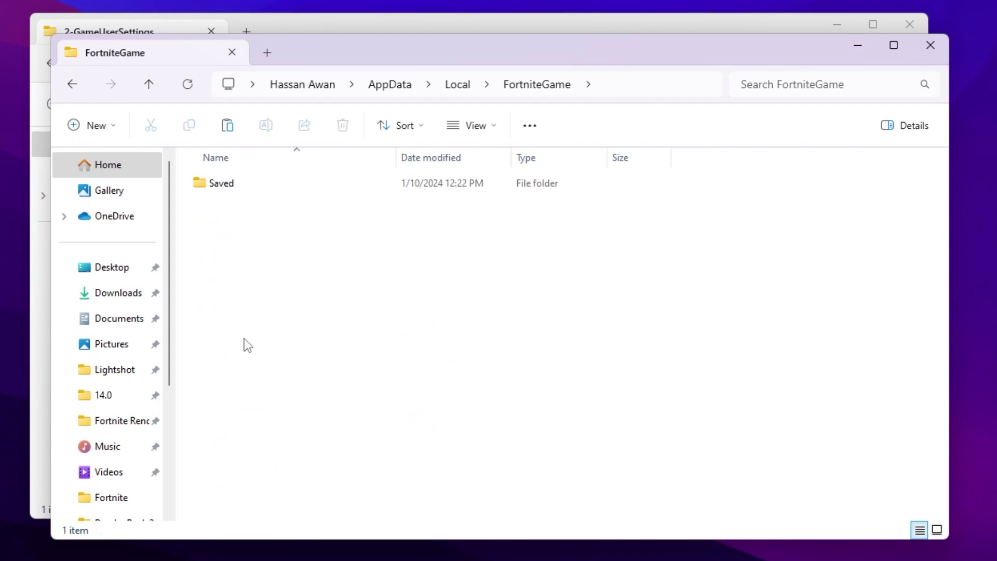
double_click(219, 184)
double_click(257, 210)
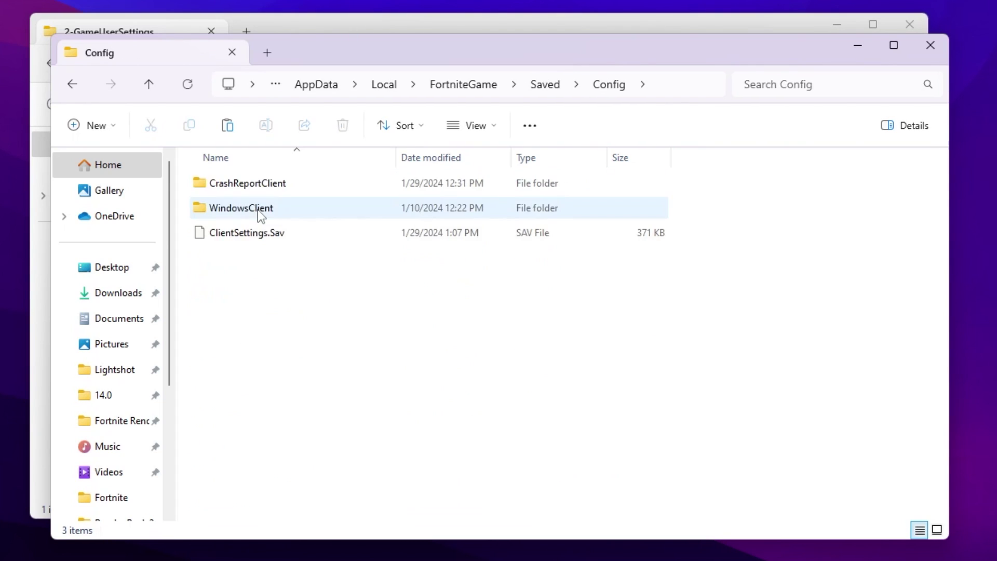
double_click(300, 207)
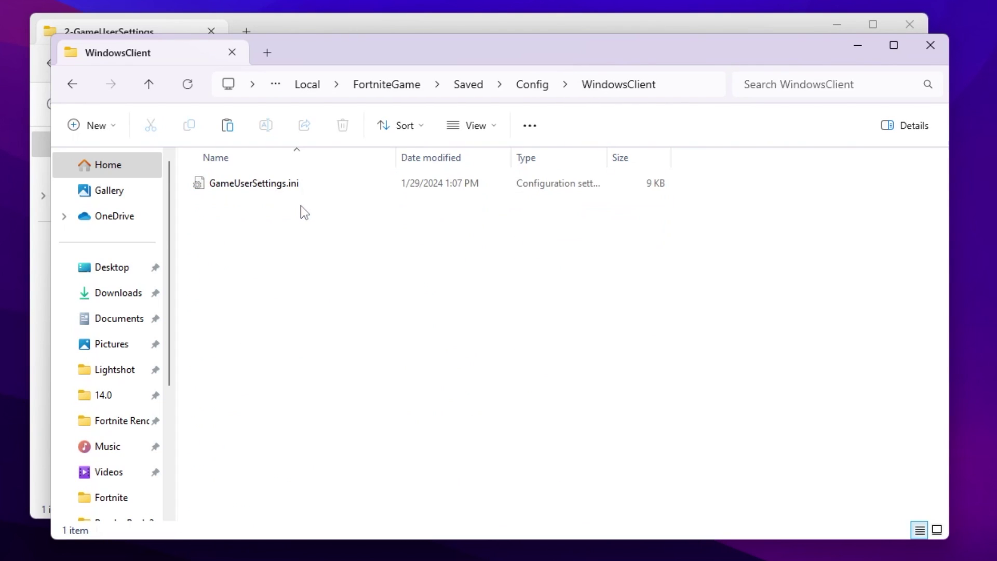
Step: Paste the copied GameUserSettings.ini into WindowsClient, replacing the existing file, and close both folder windows
right_click(294, 257)
click(361, 508)
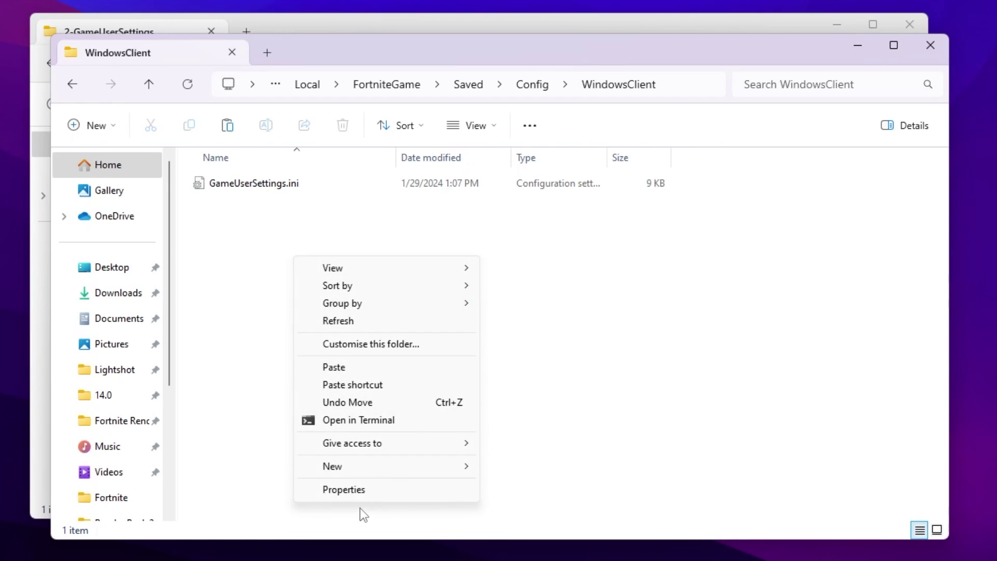
click(341, 368)
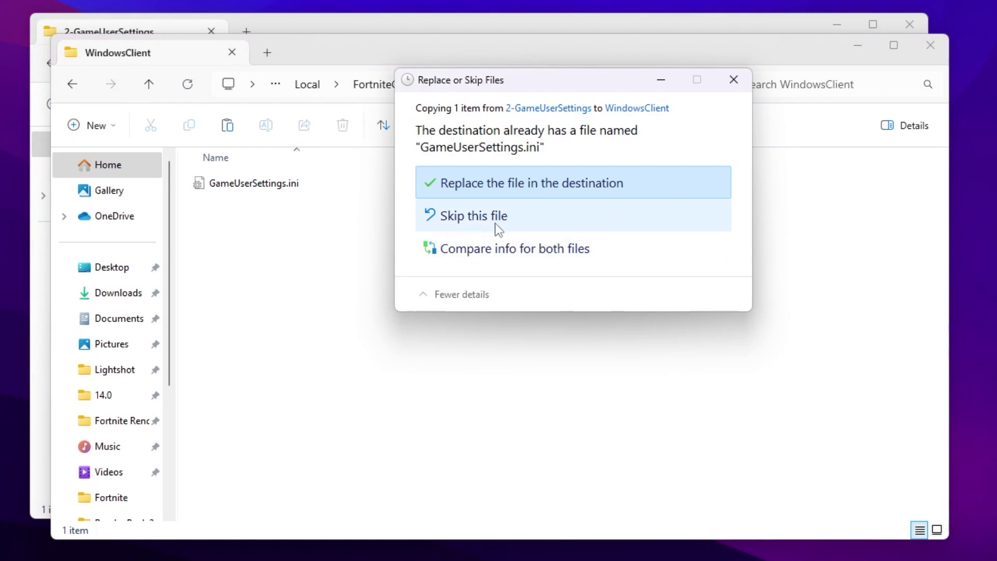
click(497, 182)
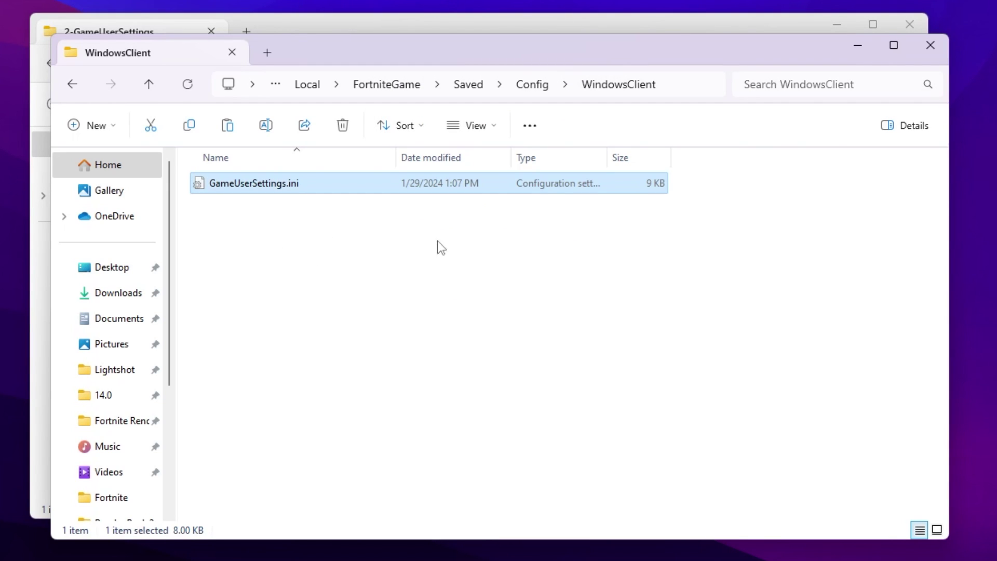
click(929, 47)
click(909, 26)
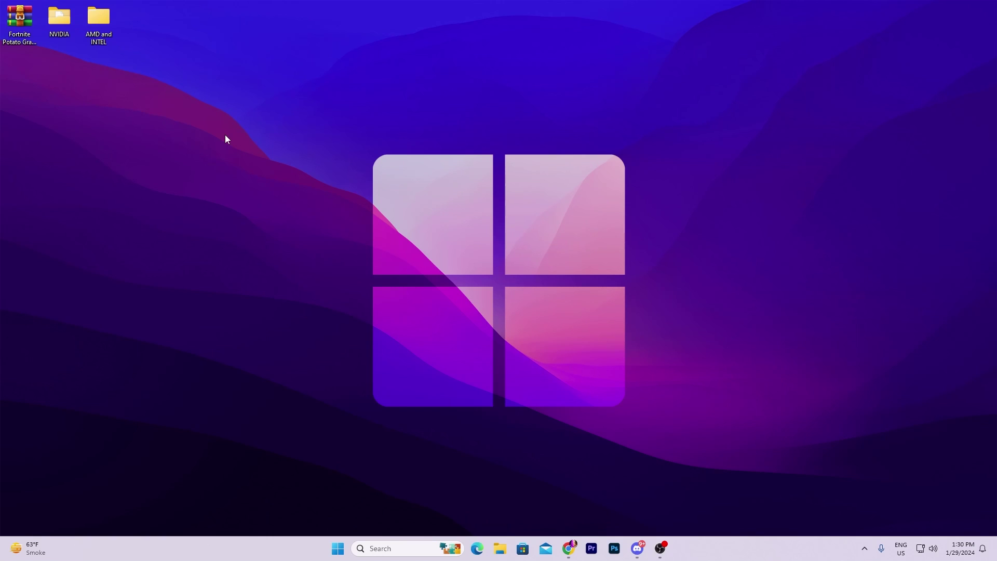
Step: Open the Graphics page of the Windows display settings from the desktop
right_click(271, 172)
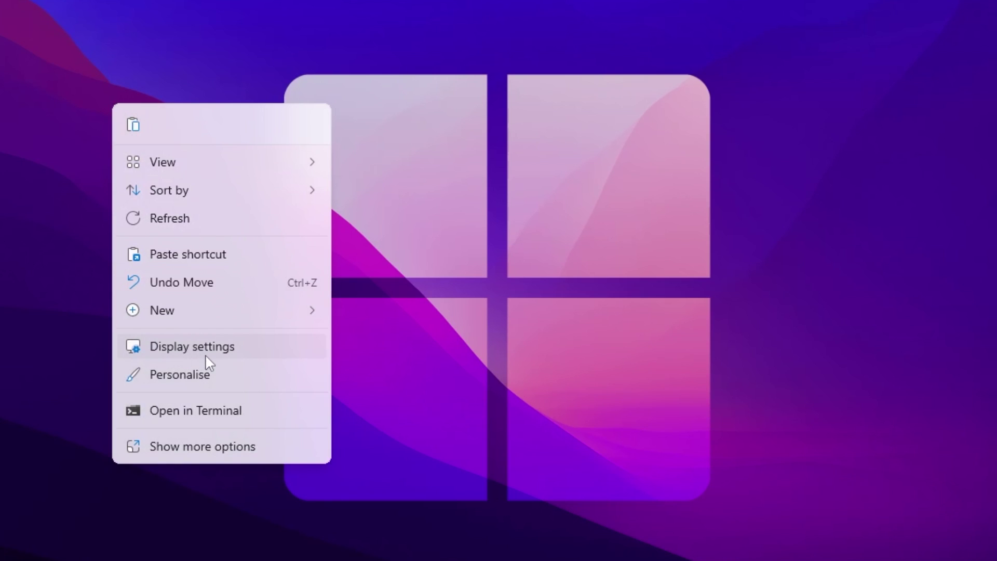
click(206, 358)
scroll(369, 205, down, 8)
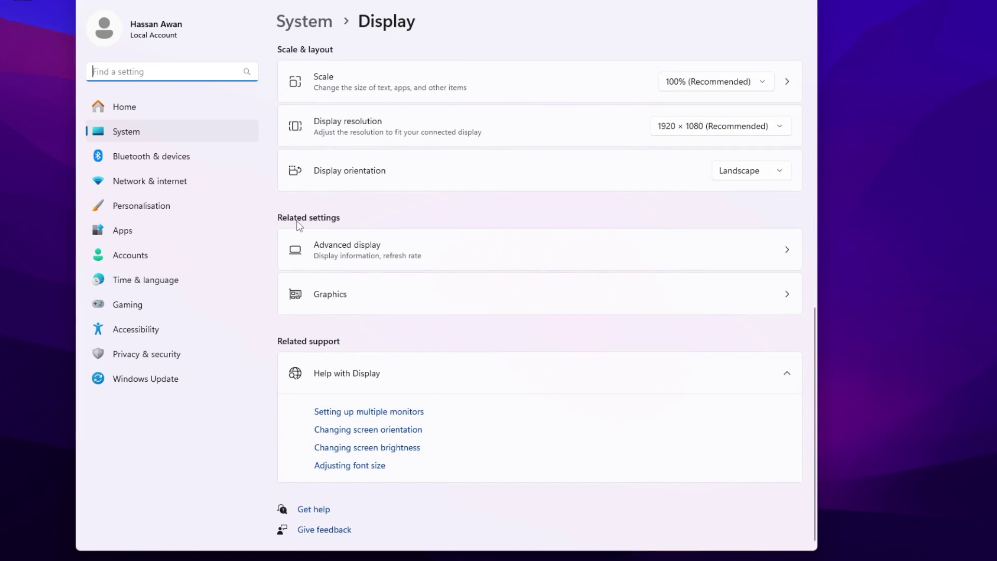
click(323, 299)
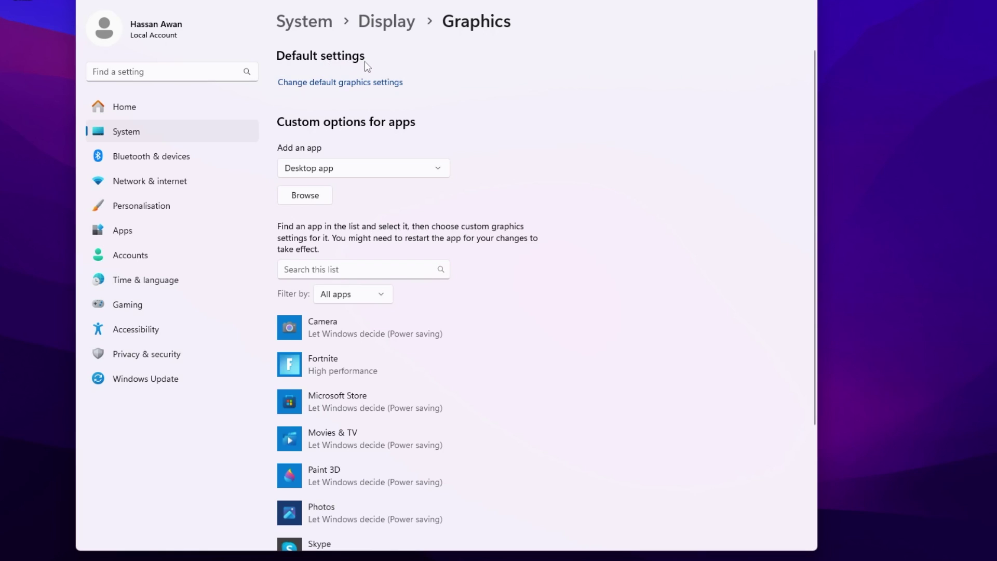
Step: Review the default graphics settings and the list of apps with custom graphics options
click(328, 83)
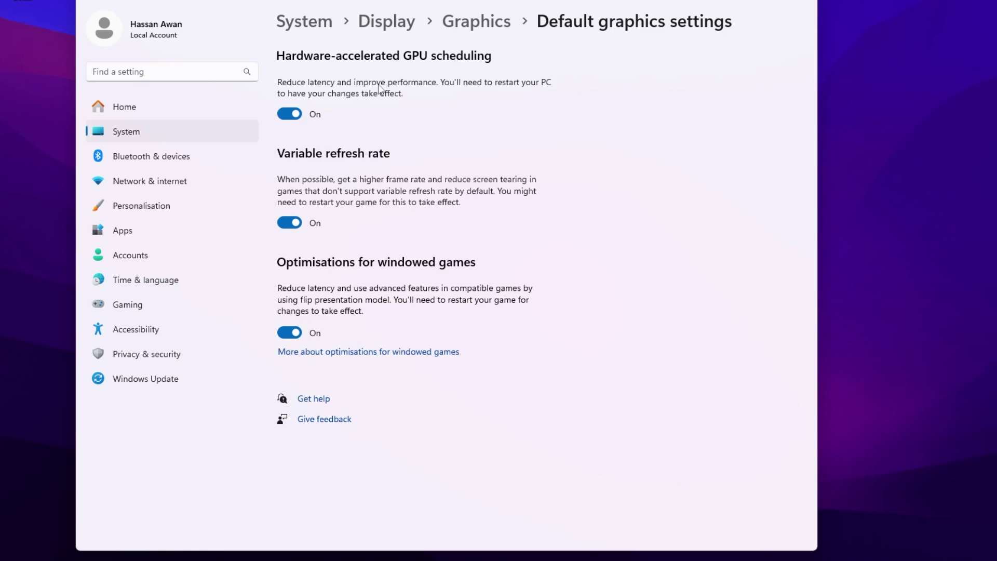
click(482, 23)
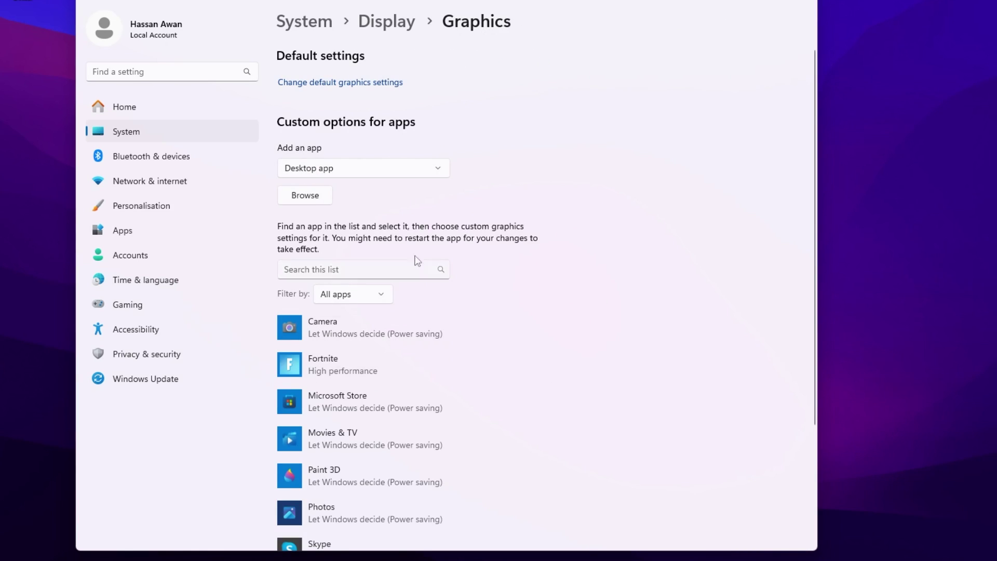
scroll(347, 345, down, 3)
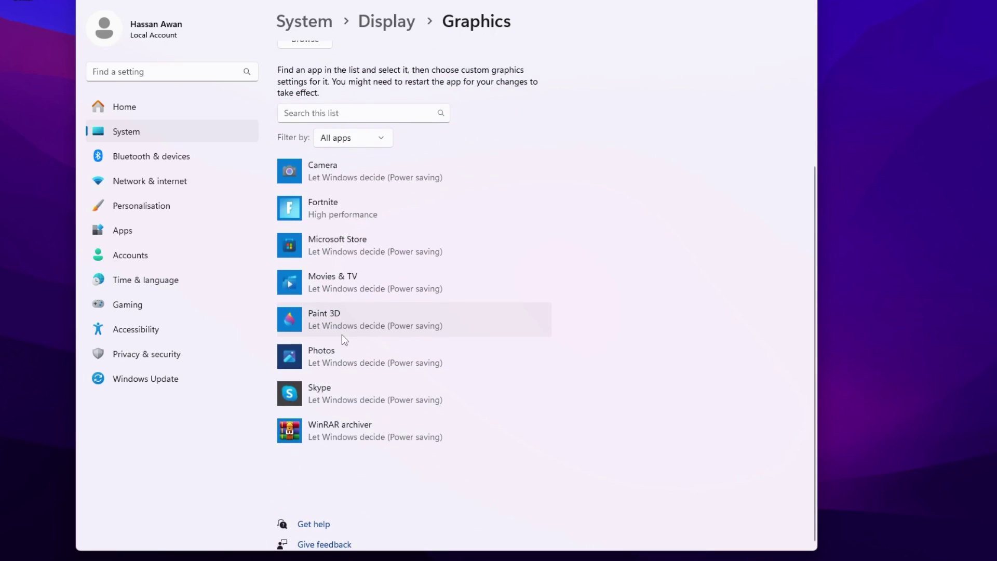
Step: Try to add FortniteClient-Win64-Shipping.exe from Fortnite's Win64 folder as a desktop app with custom graphics options
scroll(342, 334, up, 3)
click(307, 200)
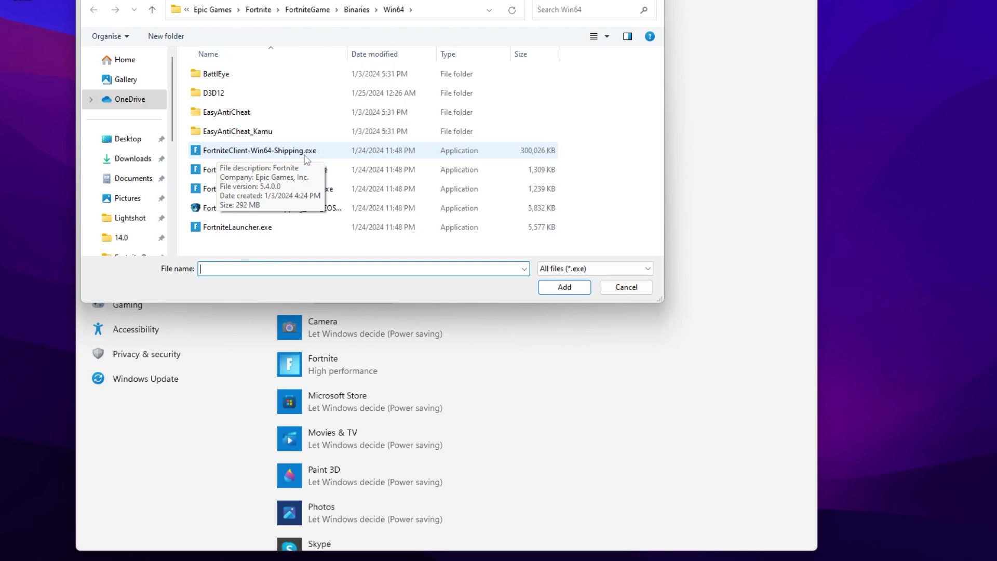
click(287, 155)
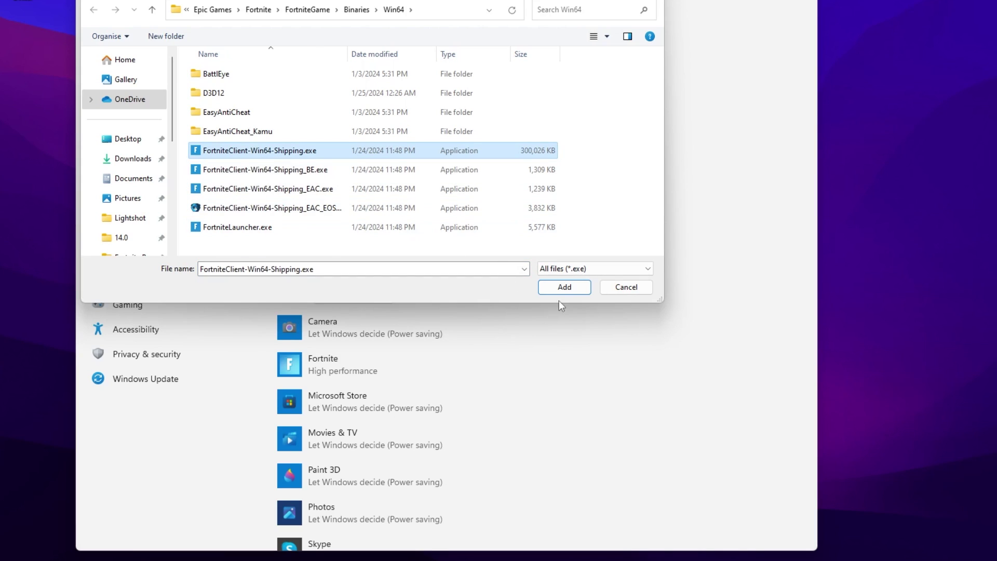
click(561, 287)
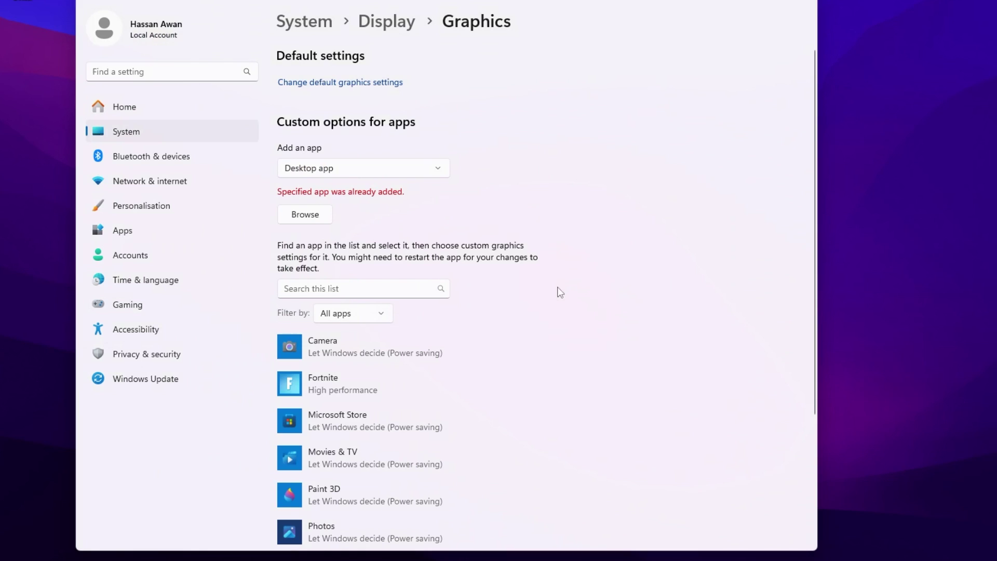
Step: Open Fortnite's graphics preference in the custom app list and save it with High performance selected
click(335, 392)
click(453, 446)
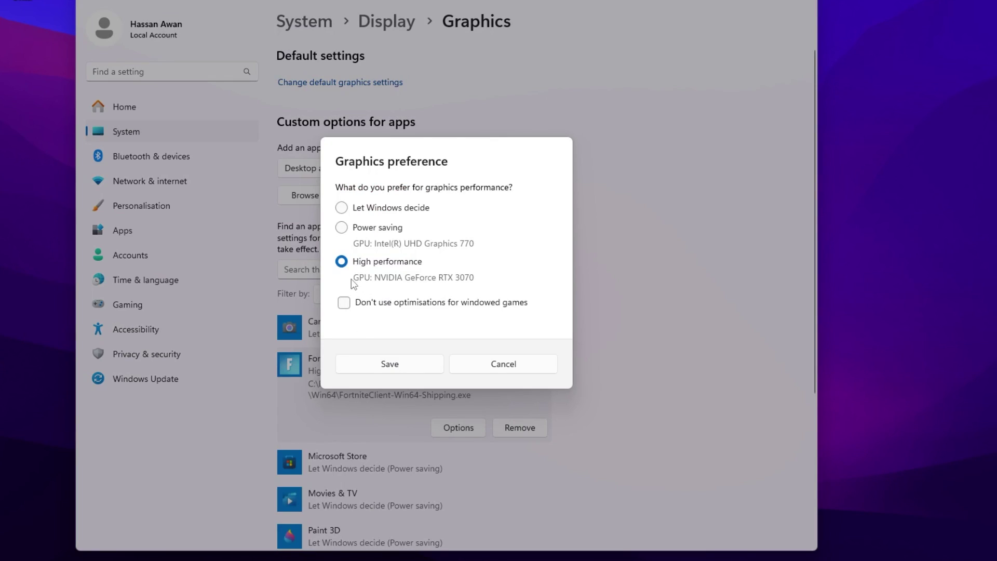
click(389, 366)
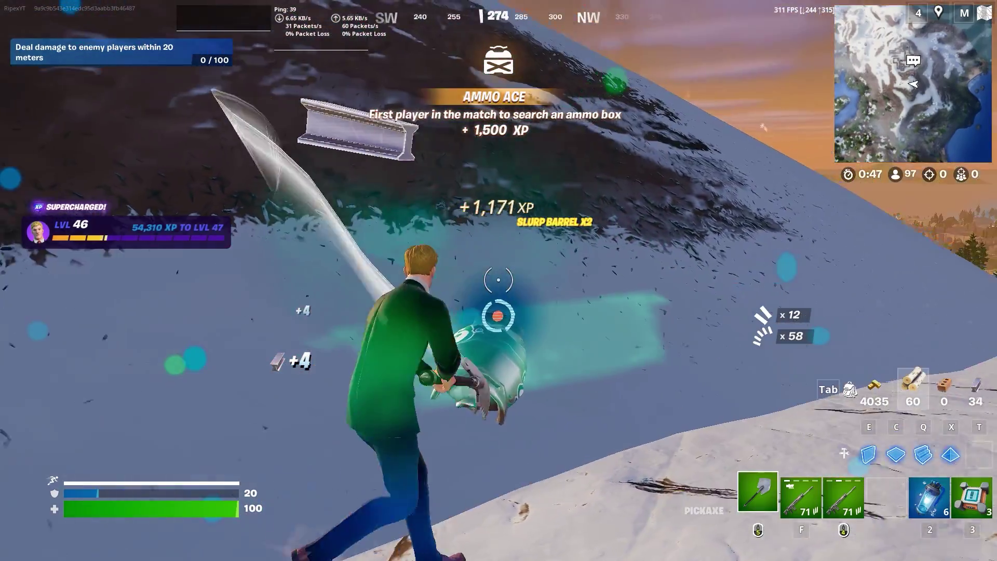
click(498, 281)
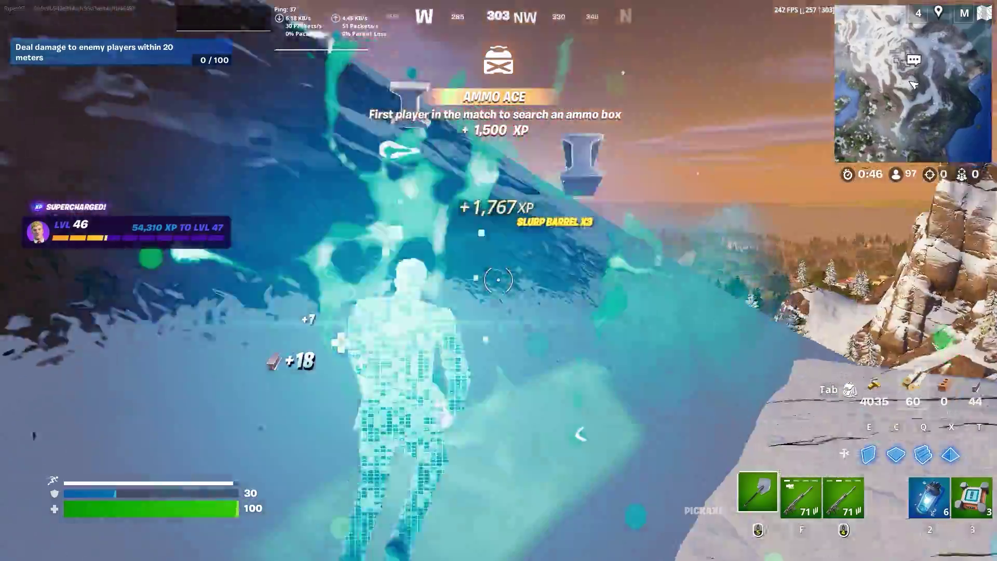
key(f)
key(4)
key(r)
key(r)
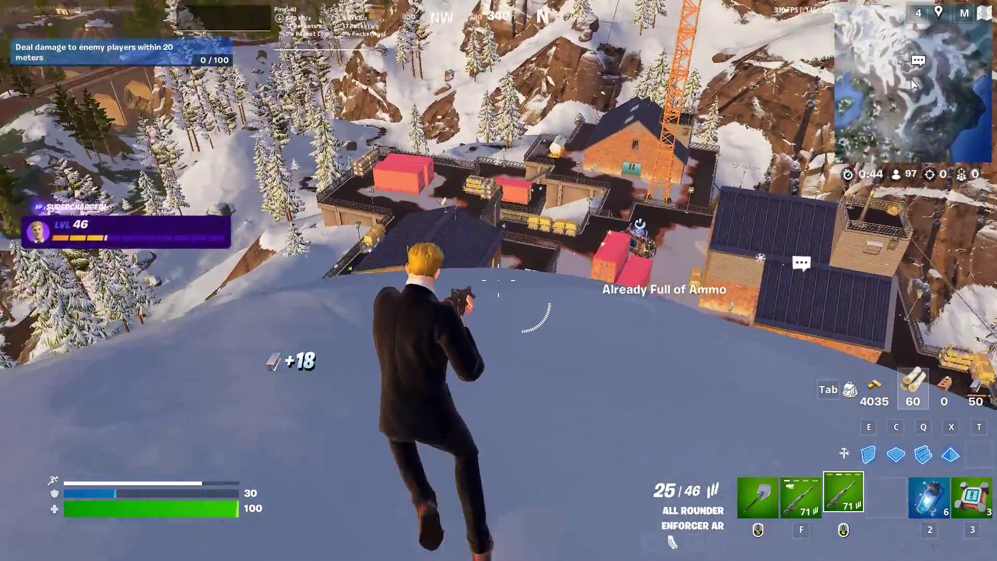
key(f)
key(f)
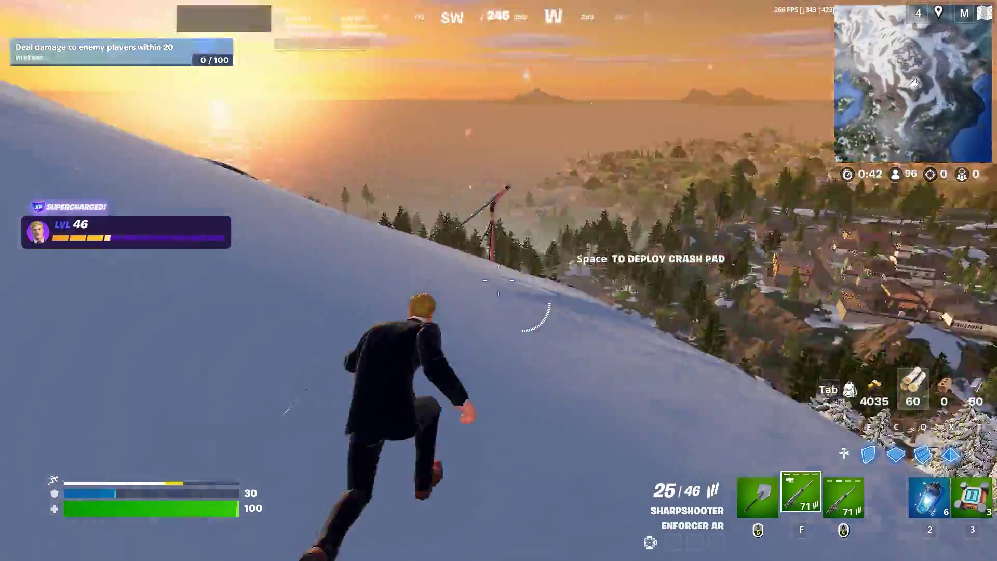
key(ctrl)
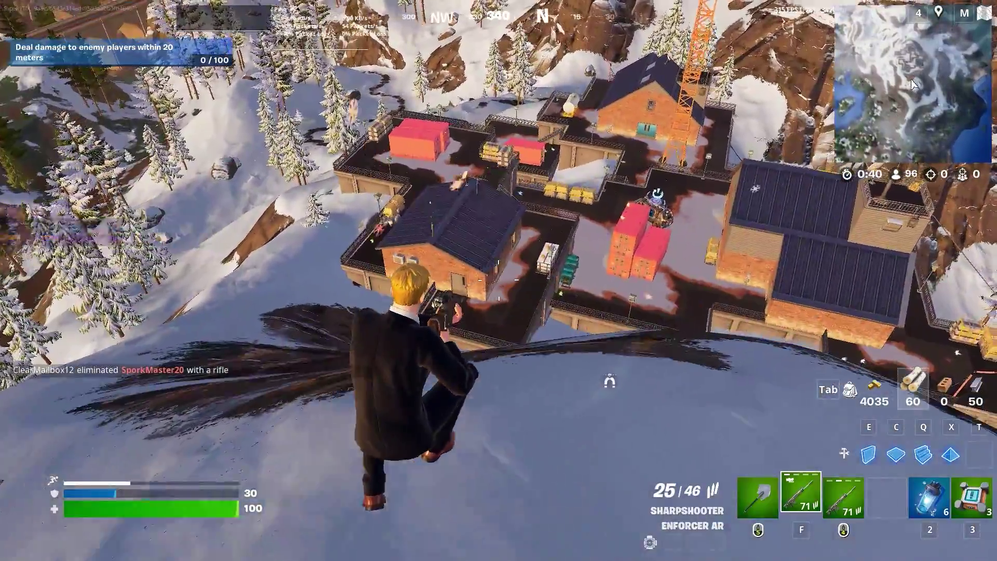
key(shift)
key(space)
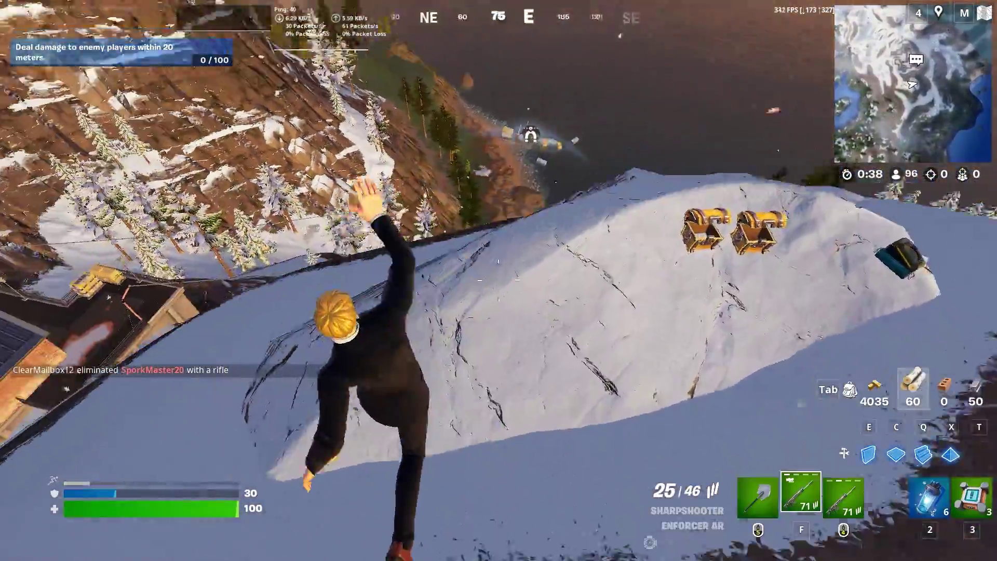
key(w)
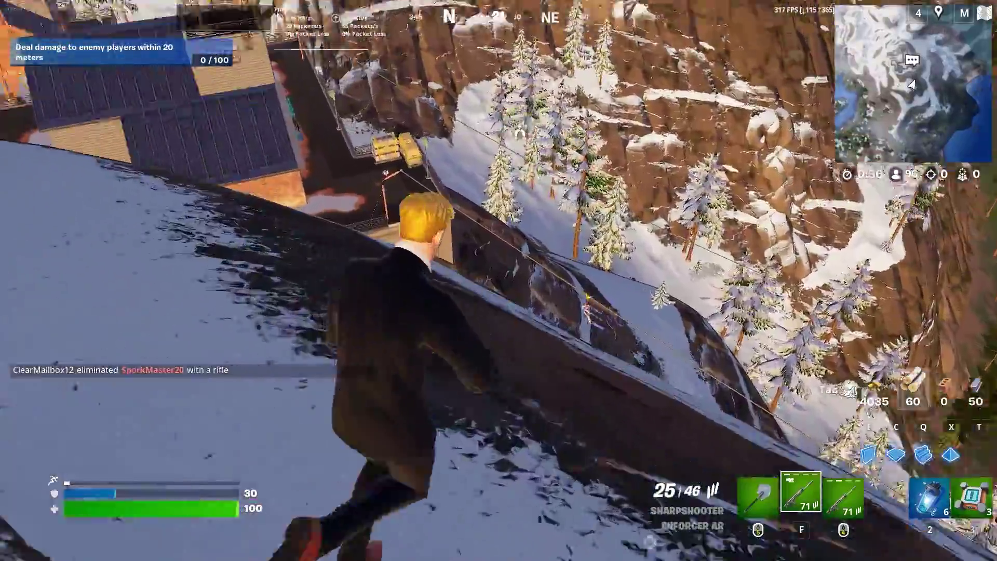